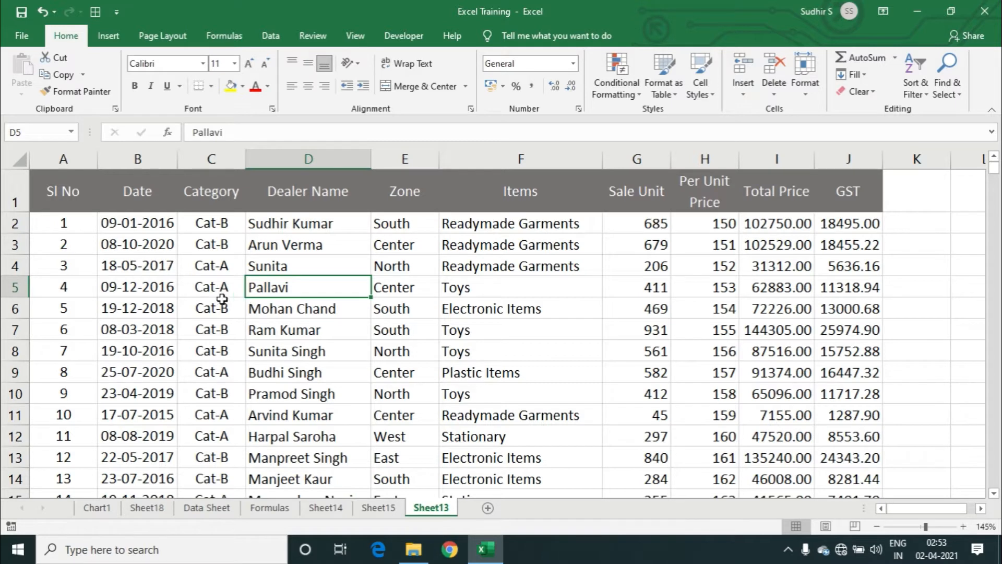
Insert a blank row above serial number 2 and another above serial number 5 in the sales table
left_click(58, 250)
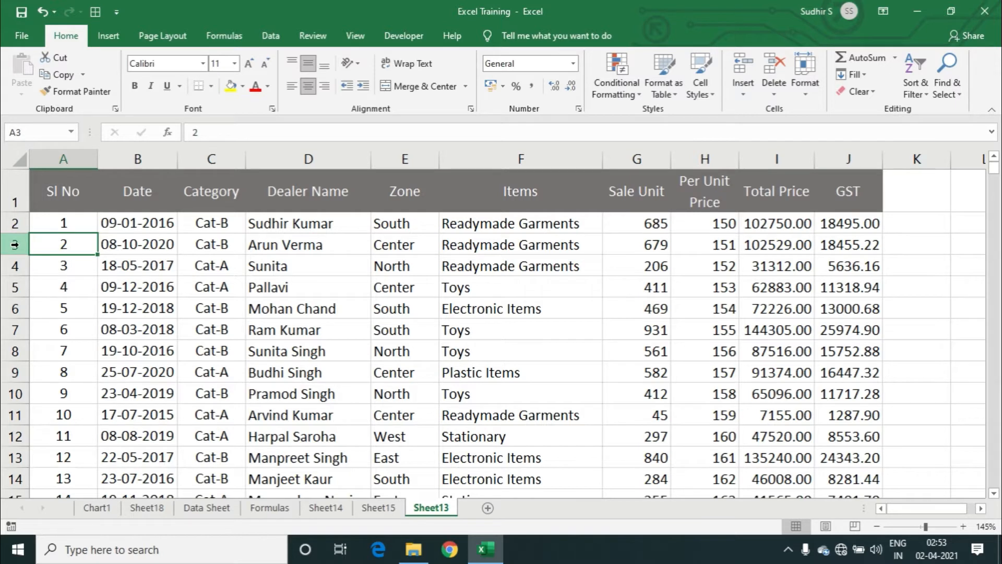
right_click(15, 244)
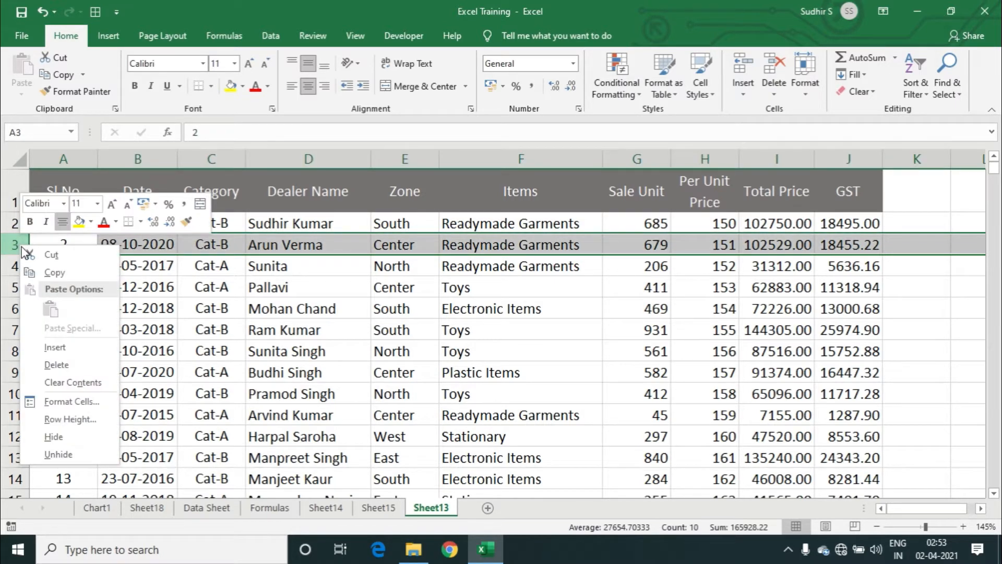
left_click(66, 354)
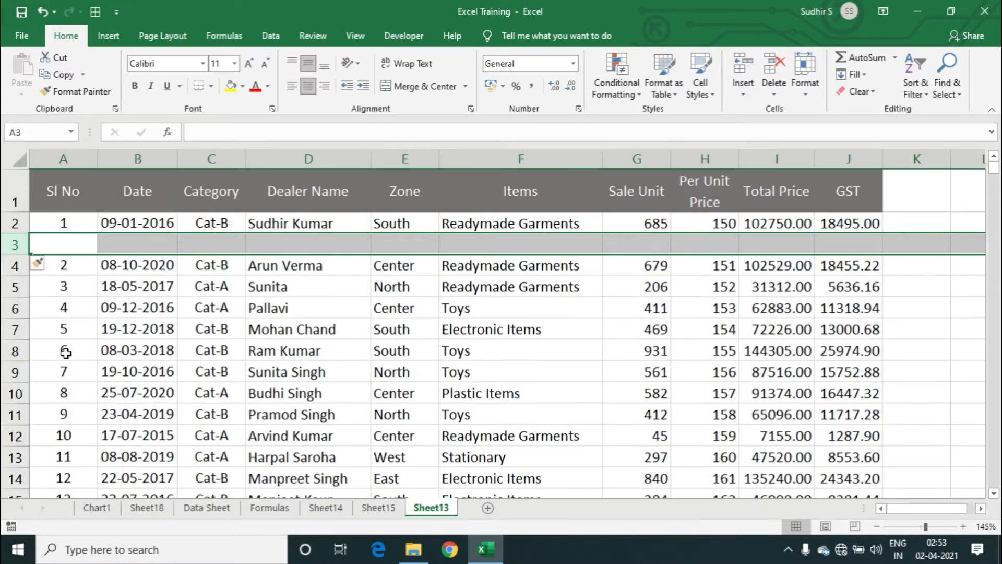
left_click(104, 322)
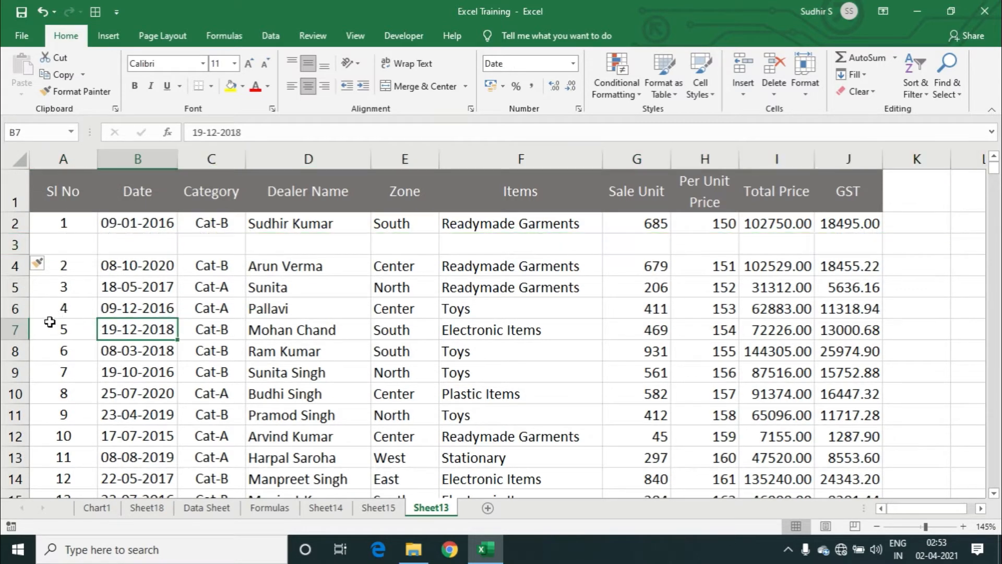
right_click(16, 326)
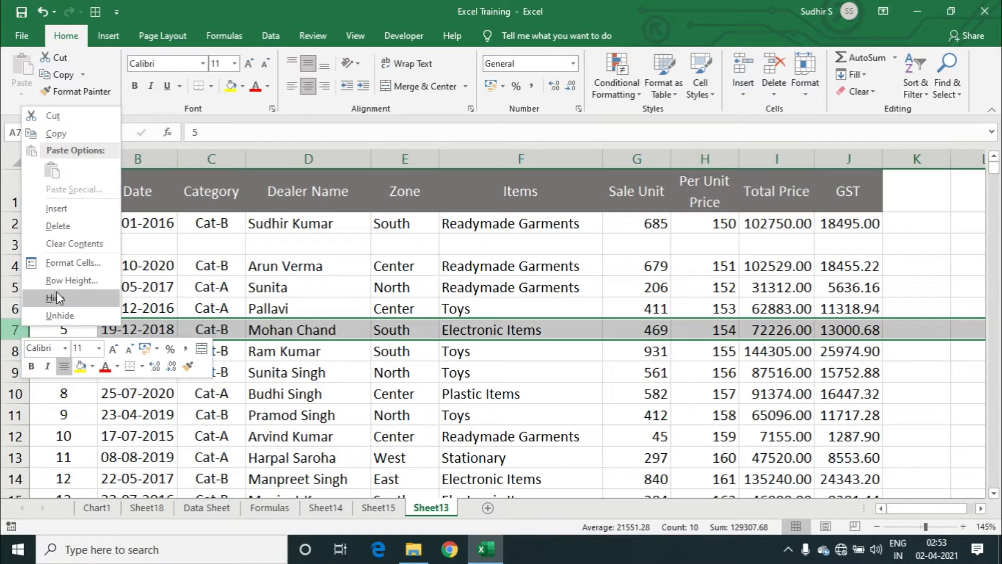
left_click(59, 209)
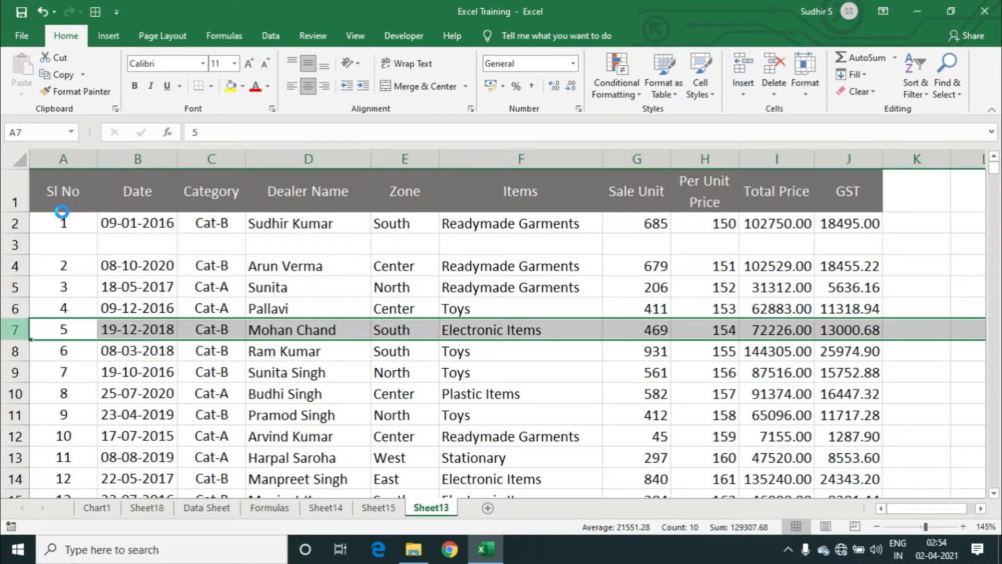
left_click(136, 302)
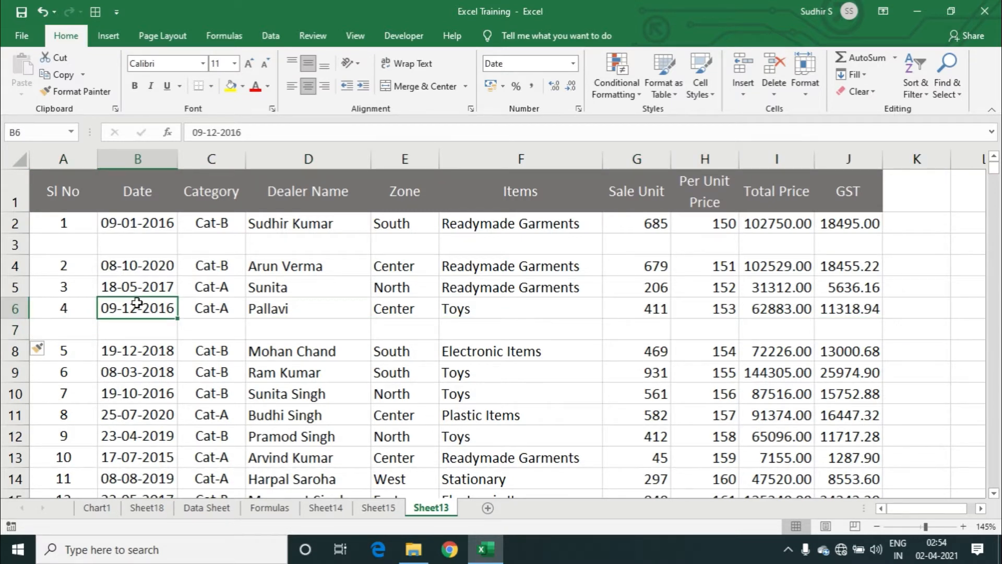
Insert five blank rows at once above serial number 6, across rows 9 to 13
key("Down")
key("Down")
key("Down")
key("Left")
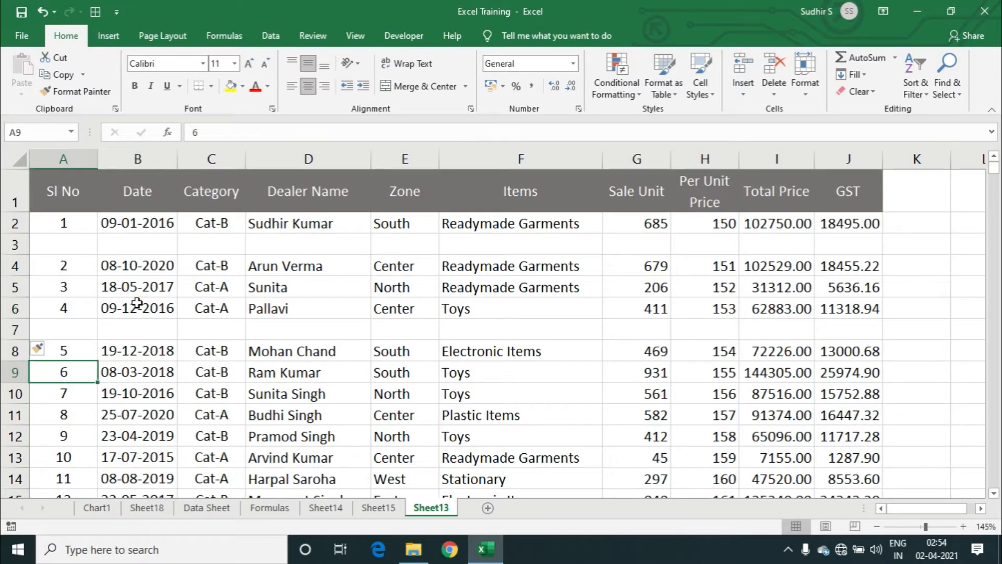
key("shift+space")
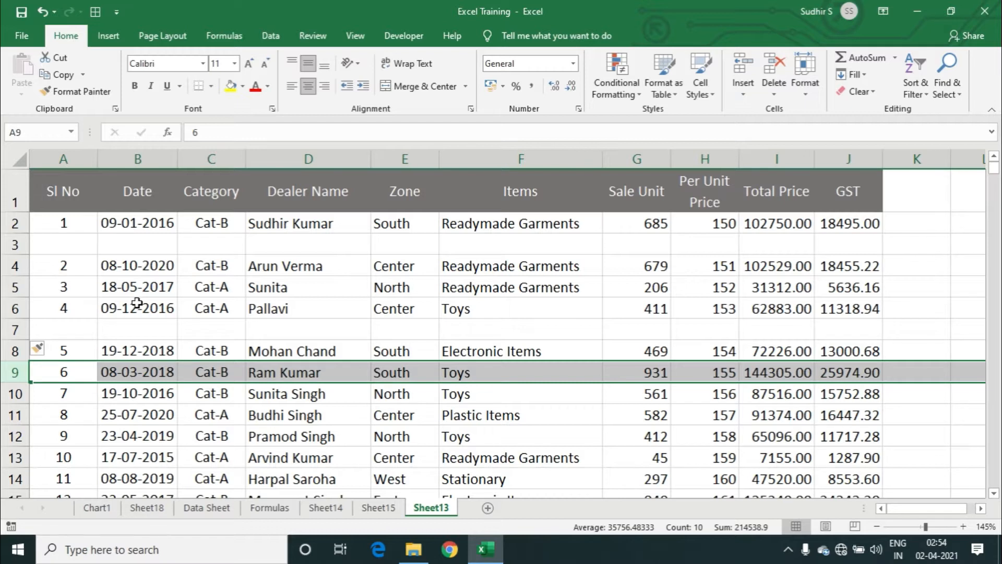
key("shift+Down")
key("shift+Down")
key("shift+Down")
key("shift+Down")
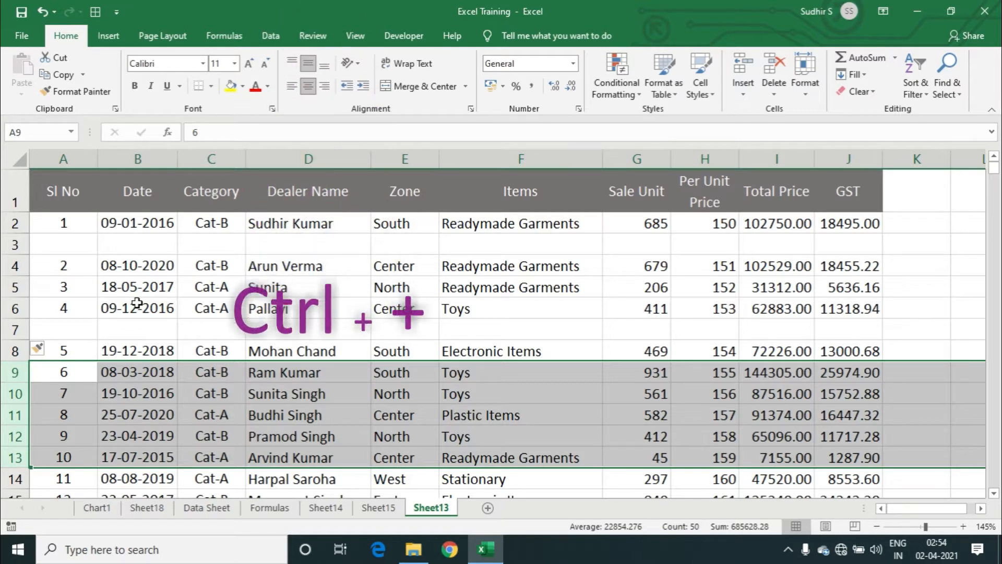
key("ctrl+plus")
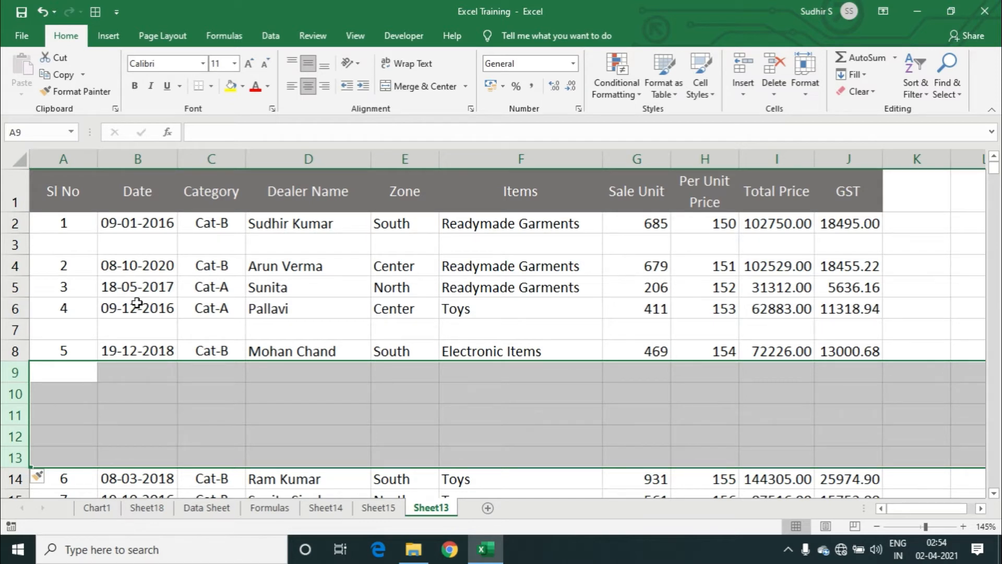
Undo all three row insertions in the sales table
key("Up")
key("Up")
key("Up")
key("Up")
key("Up")
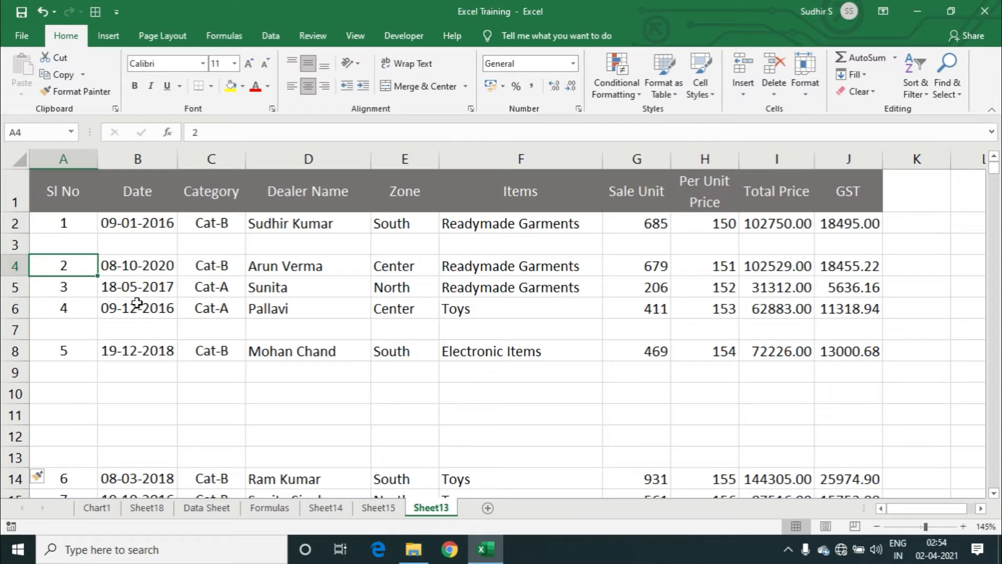
key("ctrl+z")
key("ctrl+z")
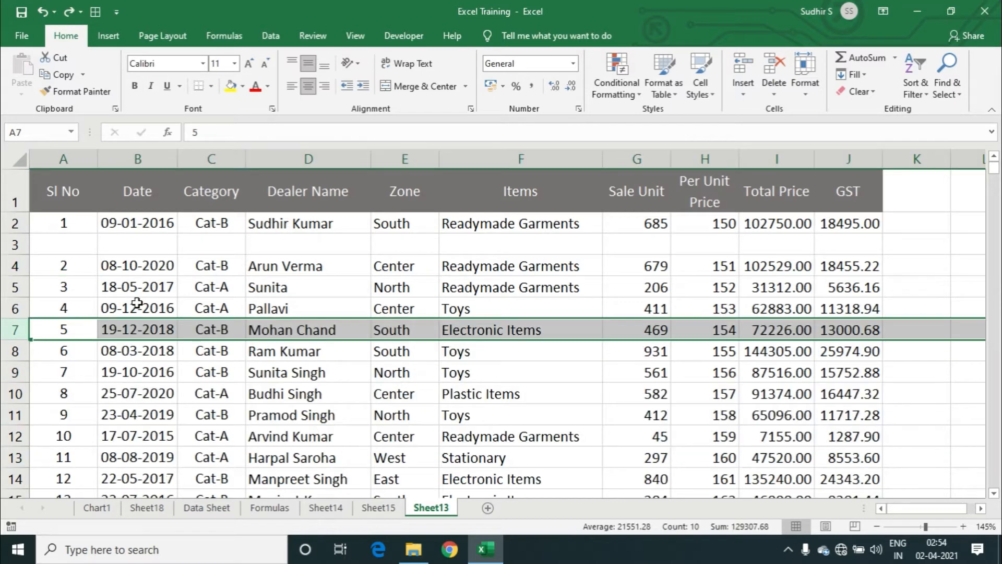
key("ctrl+z")
key("Down")
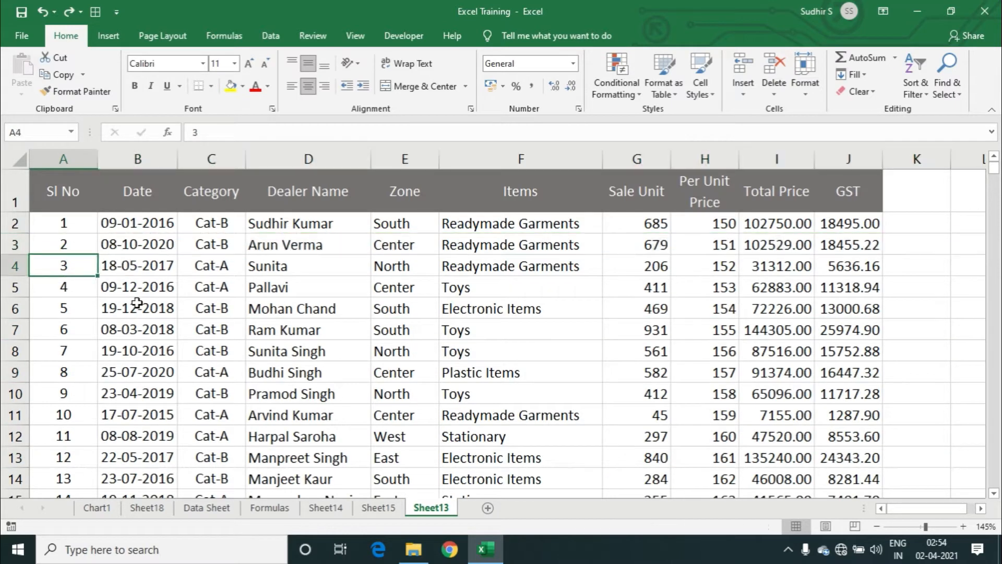
Examine the table's columns along the header row, ending at the first empty header cell, K1
key("Up")
key("Up")
key("Right")
key("Right")
key("Right")
key("Right")
key("Right")
key("Right")
key("Right")
key("Right")
key("Right")
key("Right")
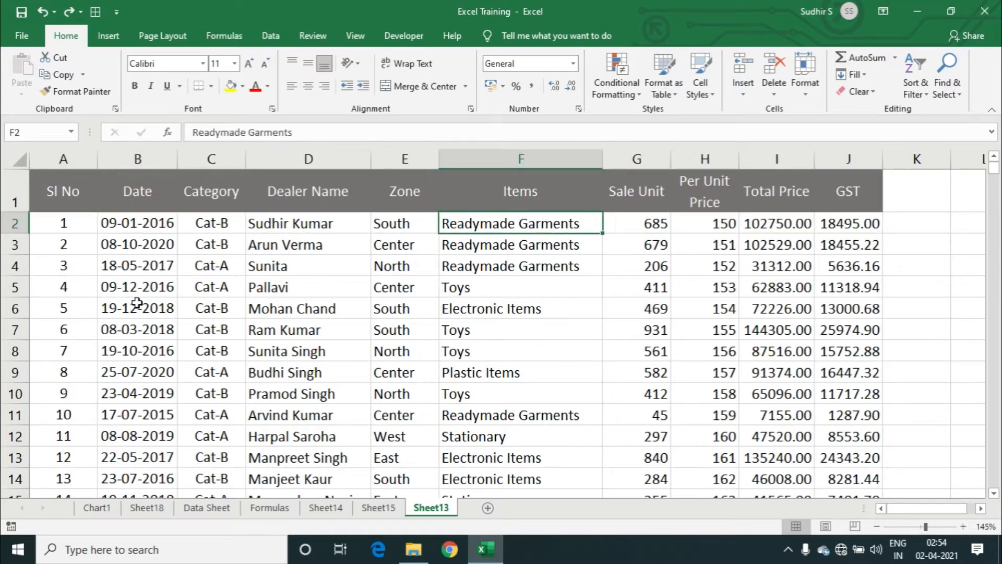
key("Right")
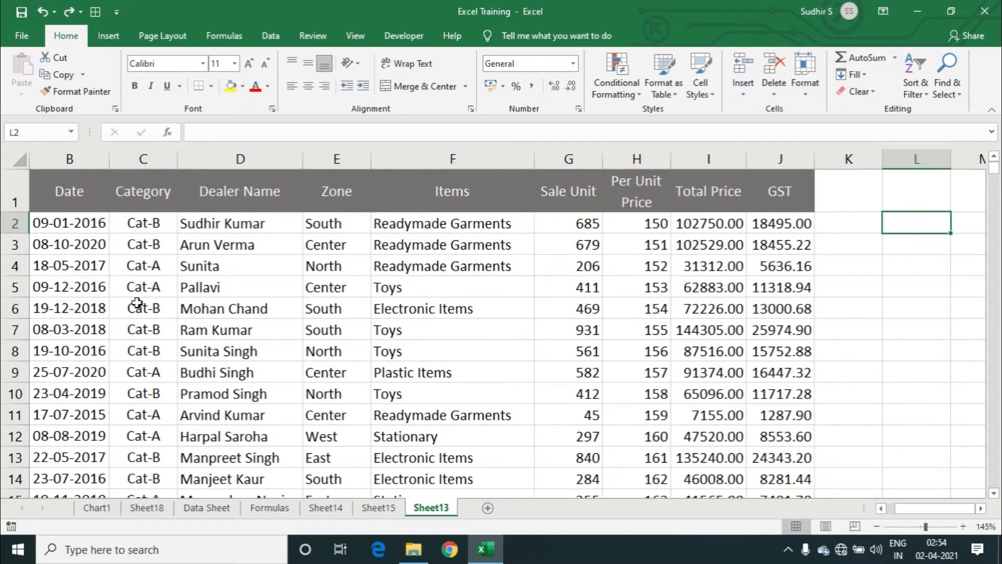
key("Left")
key("Left")
key("Right")
key("Up")
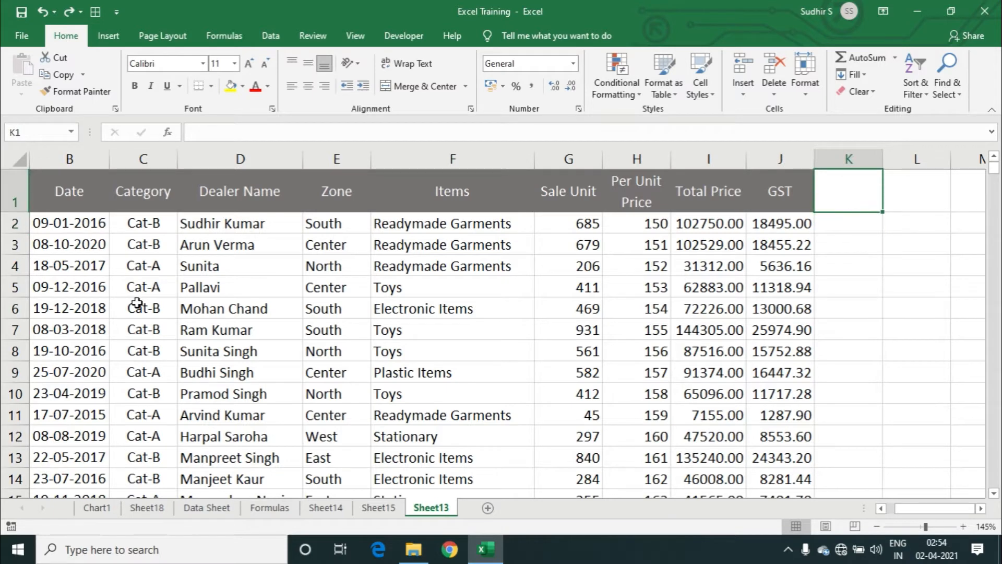
key("Left")
key("Left")
key("Left")
key("Left")
key("Left")
key("Left")
key("Left")
key("Left")
key("Left")
key("Left")
key("Right")
key("Right")
key("Right")
key("Right")
key("Right")
key("Right")
key("Right")
key("Right")
key("Right")
key("Right")
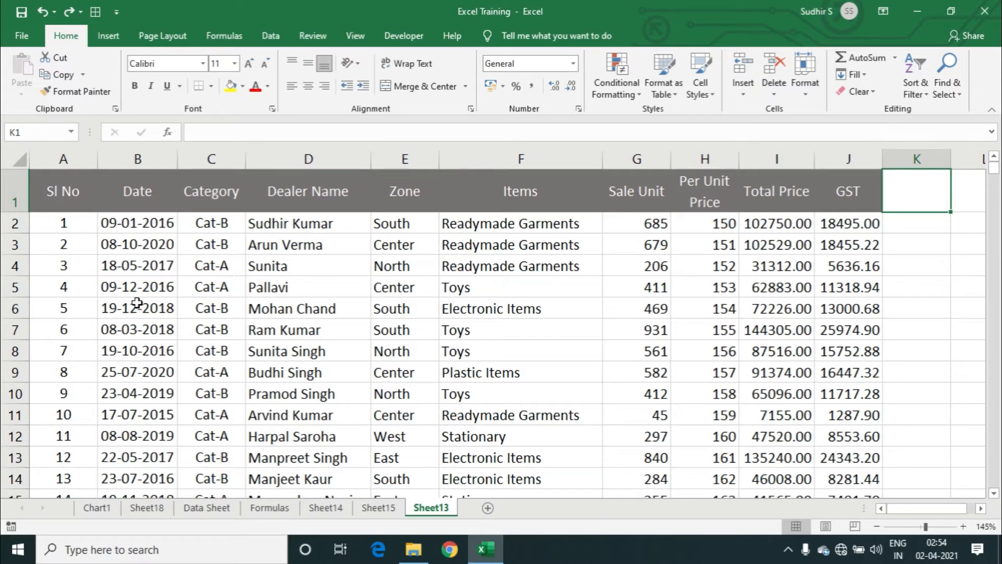
Enter the header Series in cell K1, beside the GST column
type("Se")
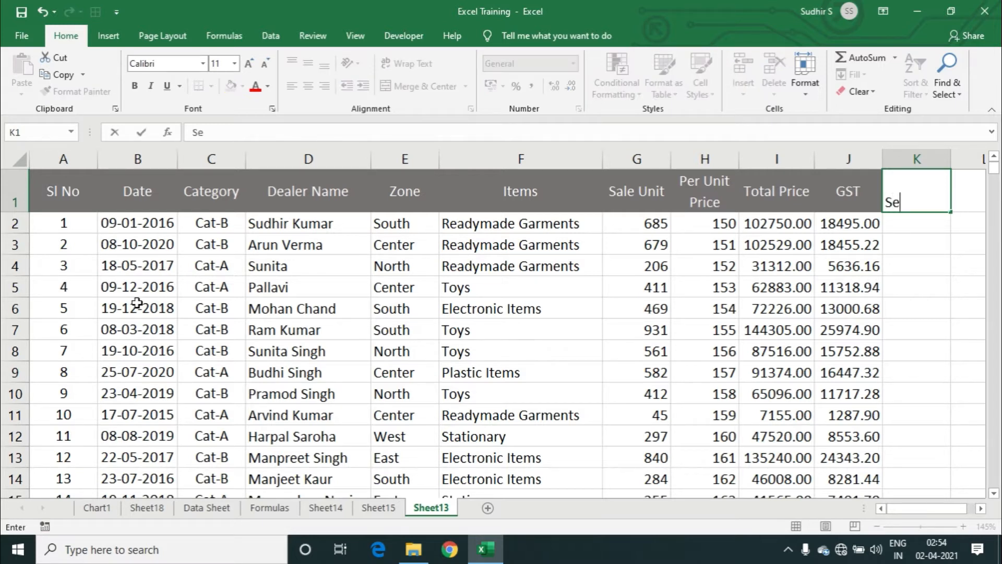
type("ries")
key("Return")
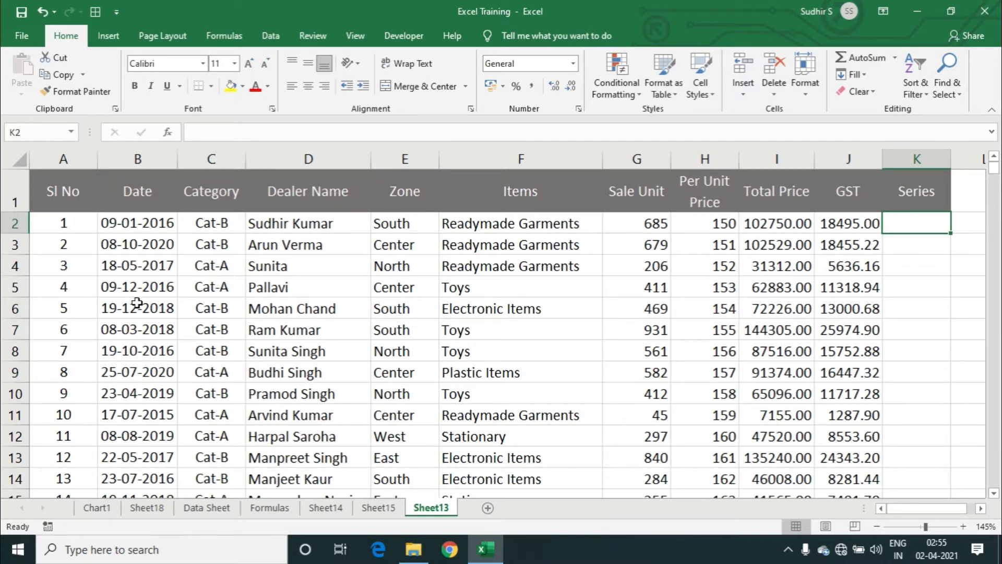
Enter 1 and 2 in K2 and K3, and fill the series down to the table's last row
type("1")
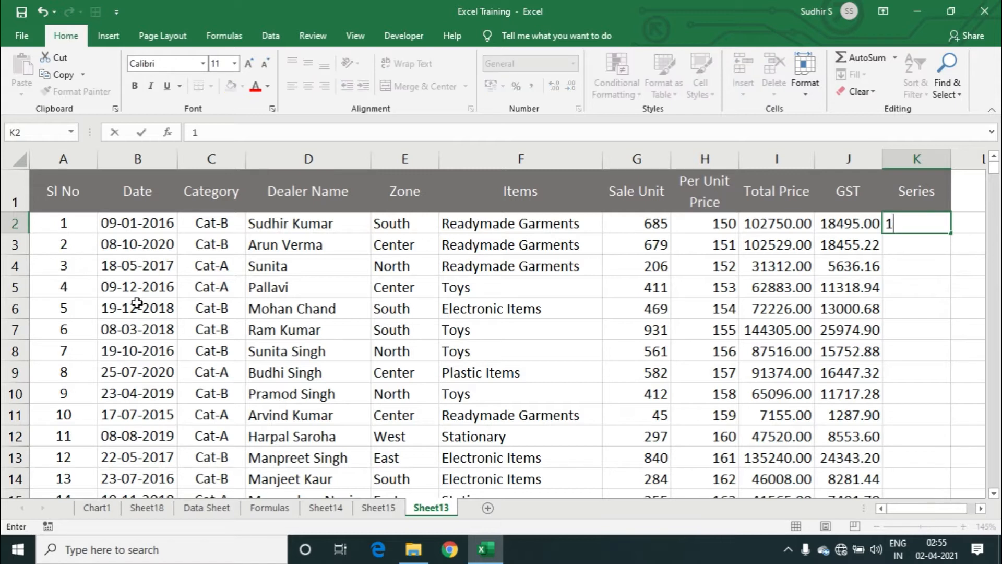
key("Return")
type("2")
key("Return")
key("Up")
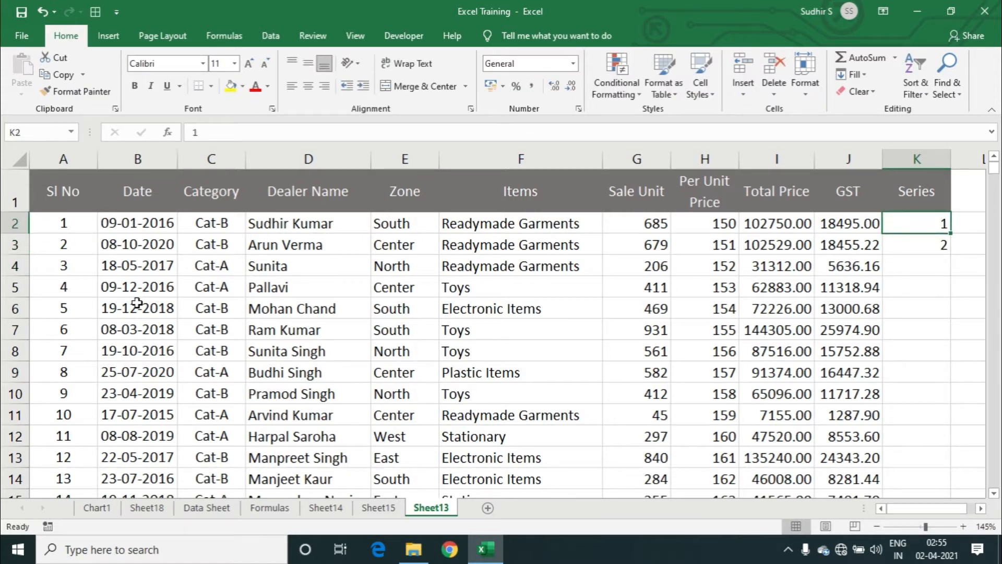
key("shift+Down")
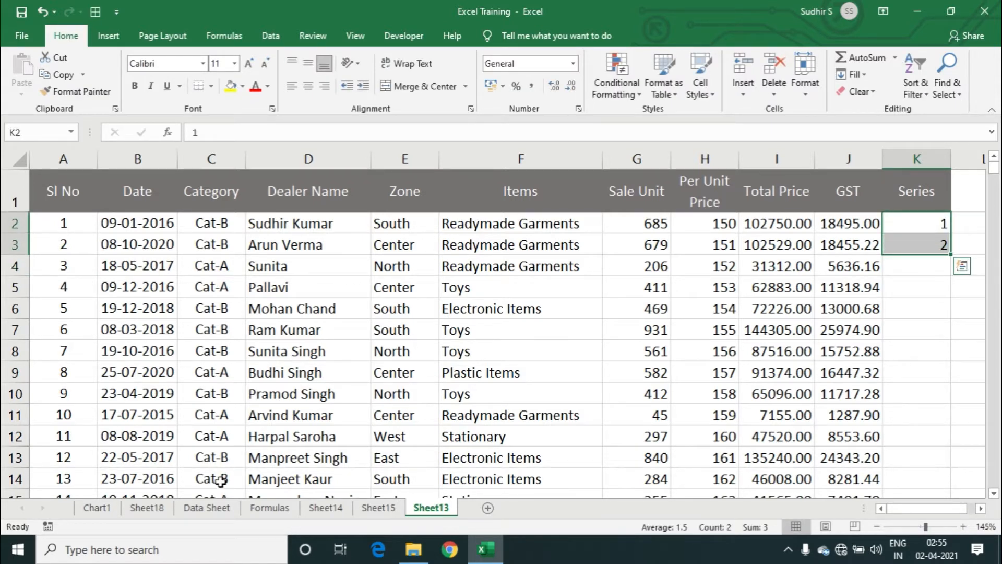
double_click(948, 257)
left_click(943, 265)
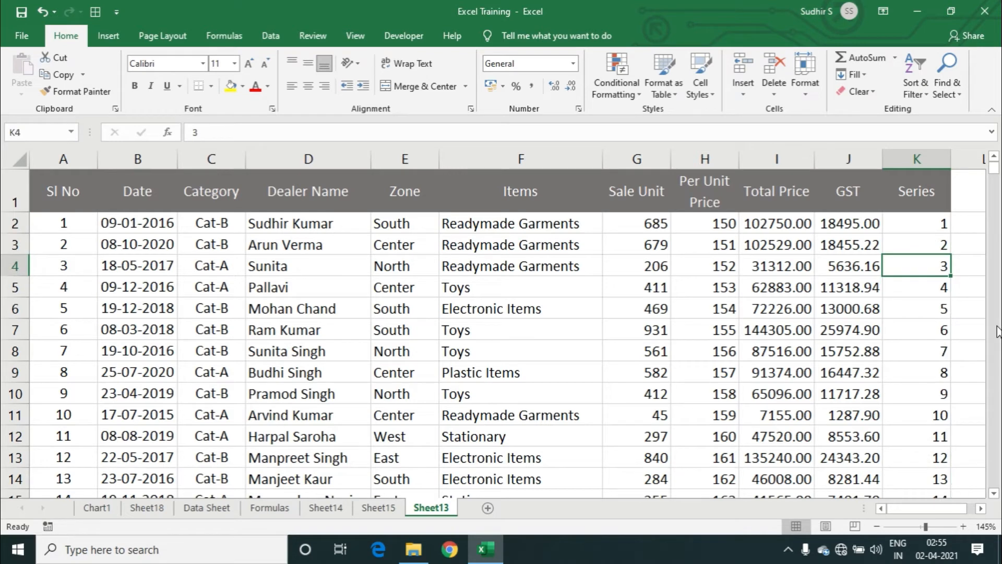
Check the filled Series numbers at the end of the table and return to cell A1
key("ctrl+Down")
key("Up")
key("Down")
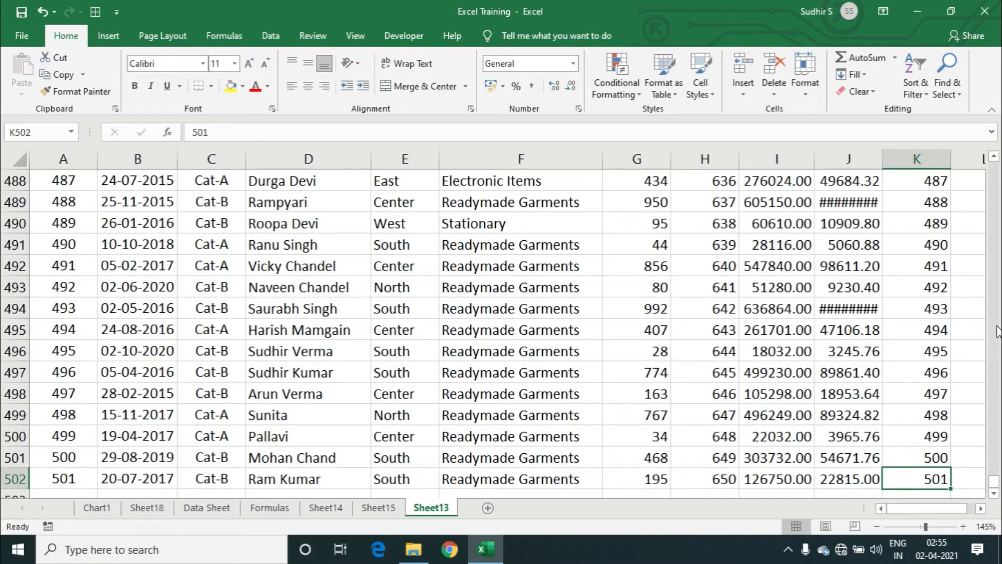
key("Up")
key("Up")
key("Up")
key("Up")
key("Up")
key("Up")
key("Up")
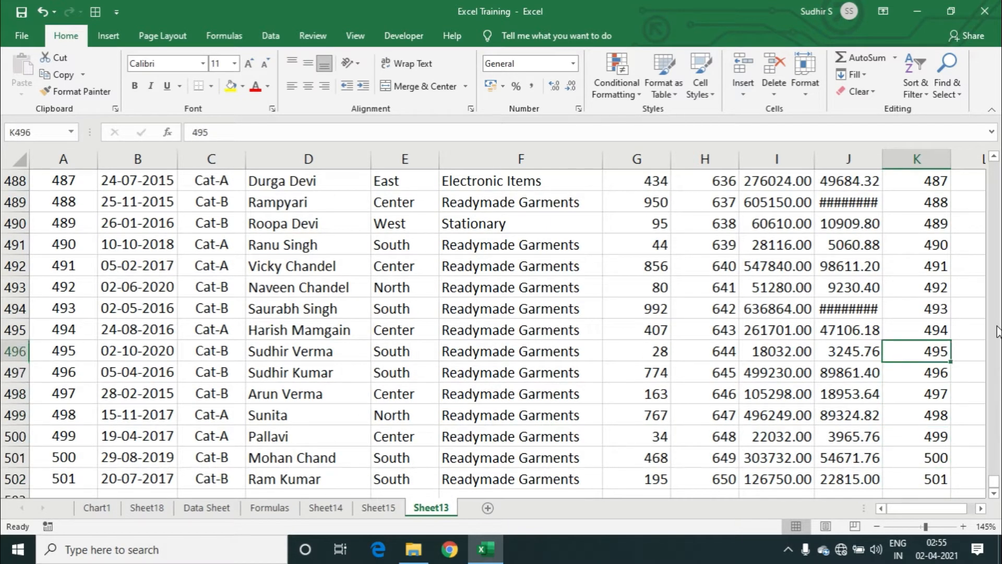
key("ctrl+Home")
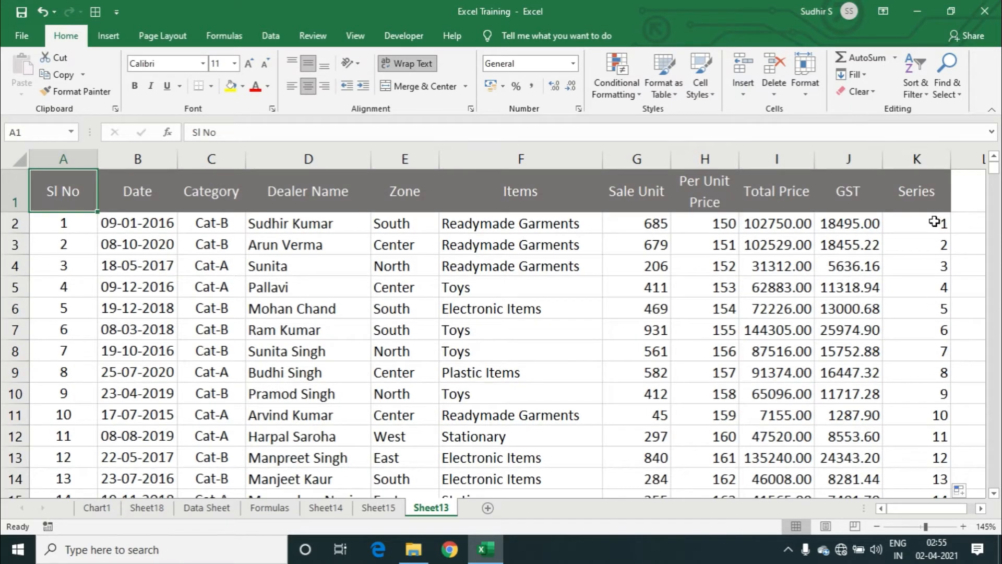
Copy the Series numbers from K2:K502 and paste them directly below, starting at K503
left_click(940, 222)
left_click_drag(993, 172, 993, 480)
key("ctrl+shift+Down")
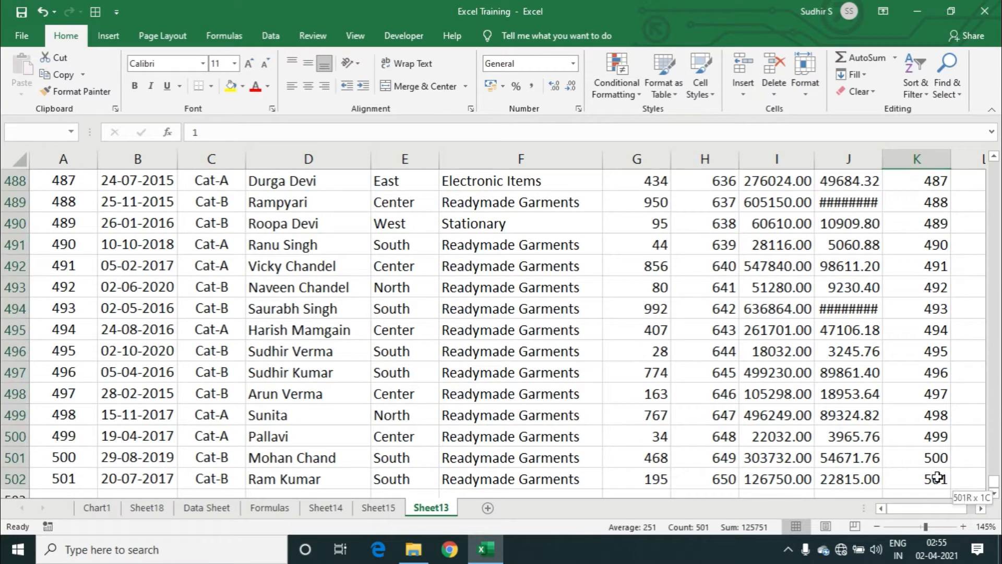
key("ctrl+c")
scroll(942, 418, "down", 2)
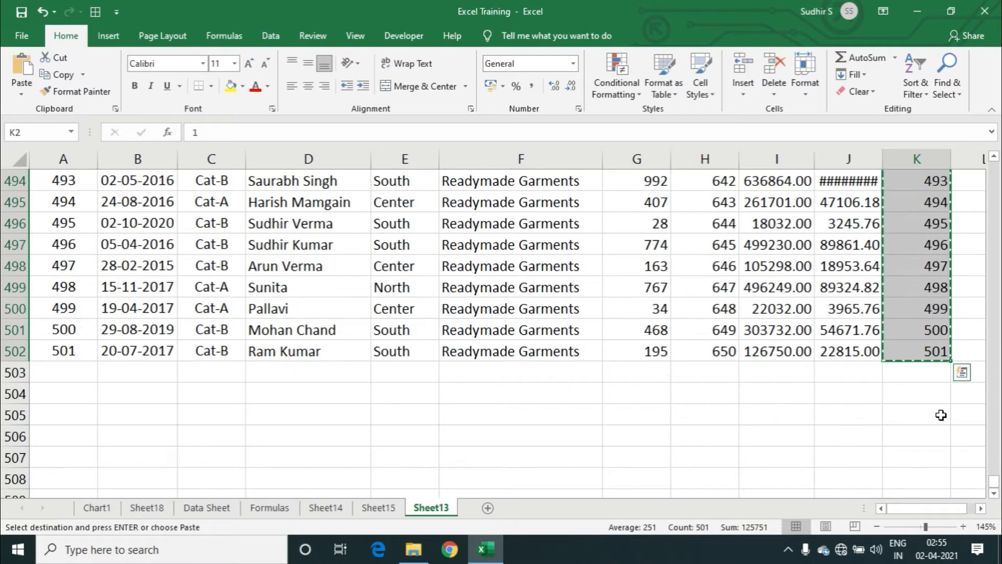
left_click(912, 371)
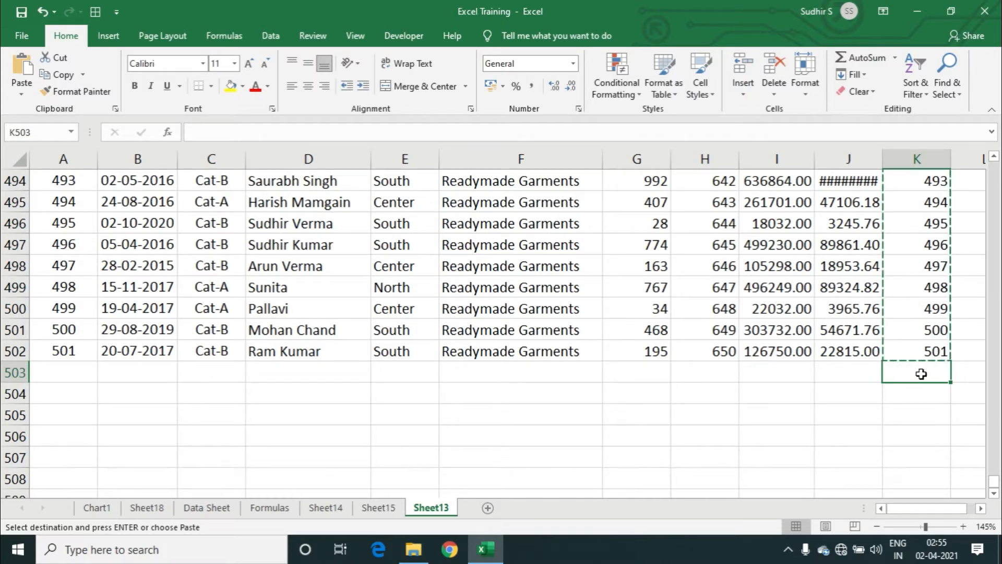
key("ctrl+v")
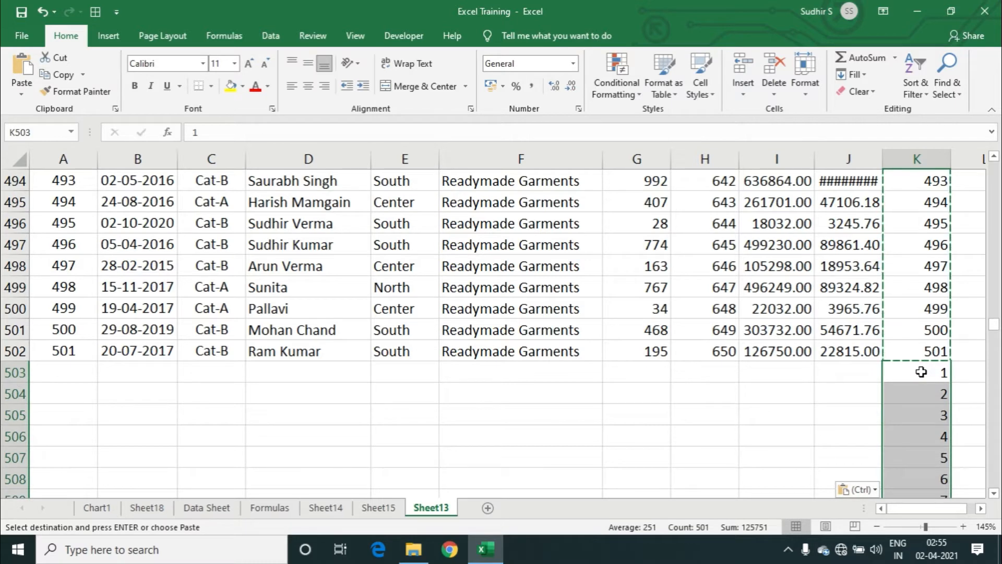
left_click(920, 372)
key("Escape")
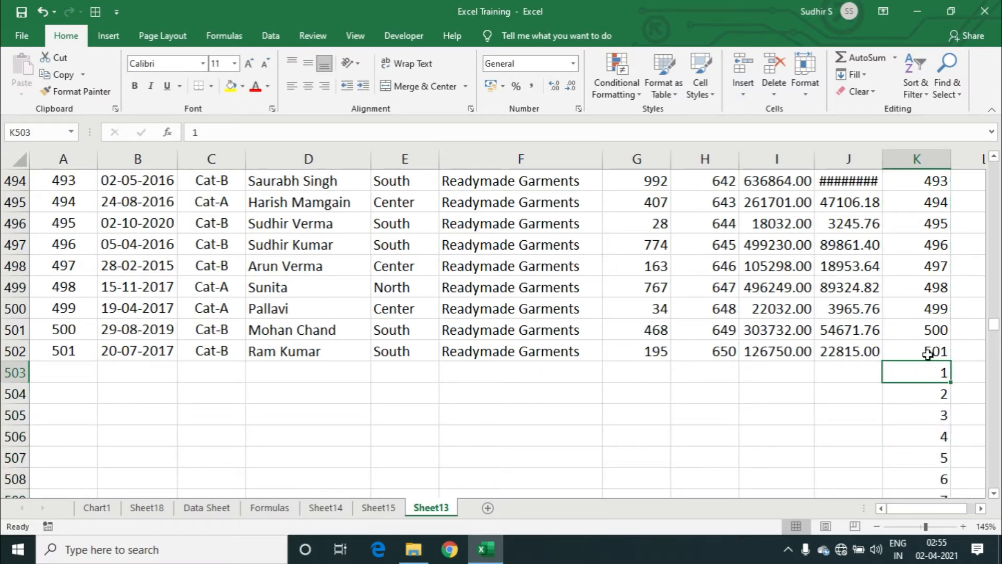
Check where the original Series numbers meet the pasted copy, and return to the start of the Series column
scroll(927, 355, "down", 1)
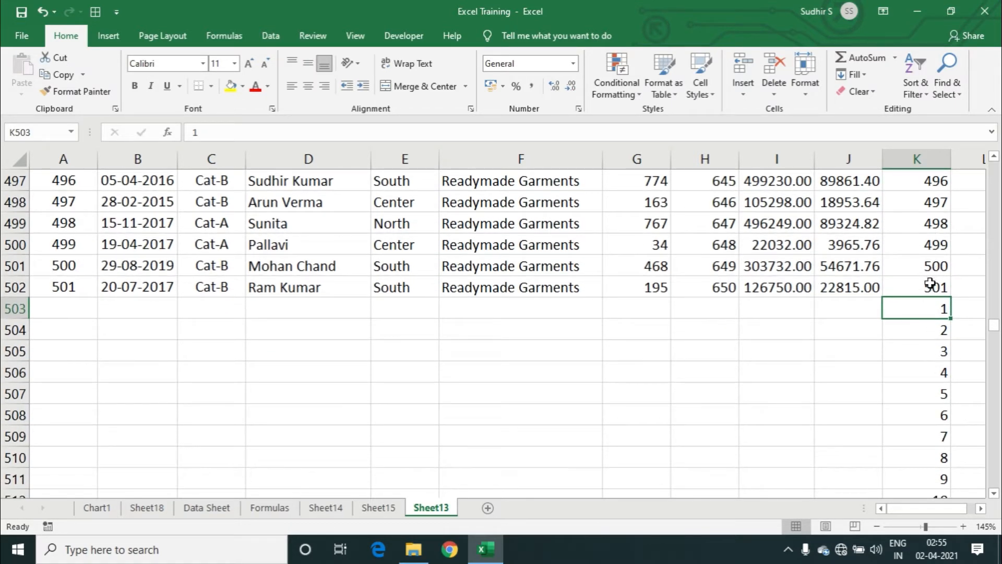
left_click(930, 288)
left_click(932, 310)
left_click_drag(993, 328, 993, 167)
left_click(961, 476)
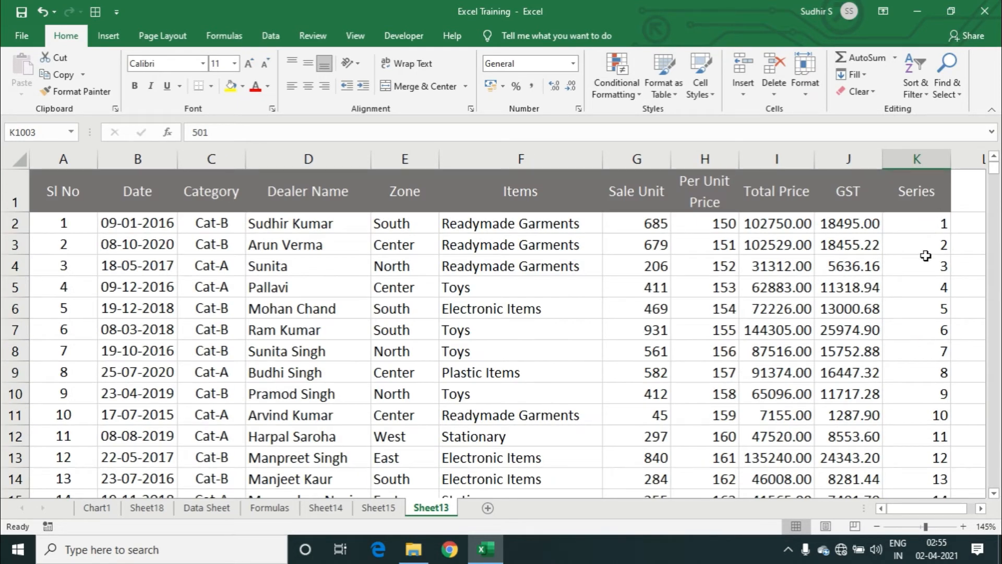
left_click(926, 260)
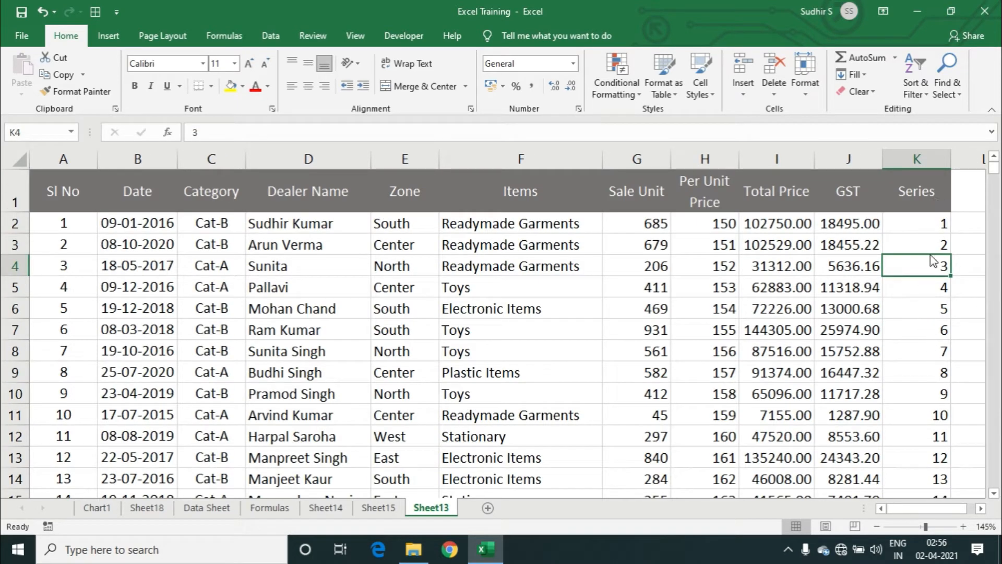
Review the first Series numbers, the ascending sort option, and the dealer names and sale units of the first two records
left_click(924, 324)
left_click(924, 266)
left_click(927, 245)
left_click(924, 306)
left_click(914, 368)
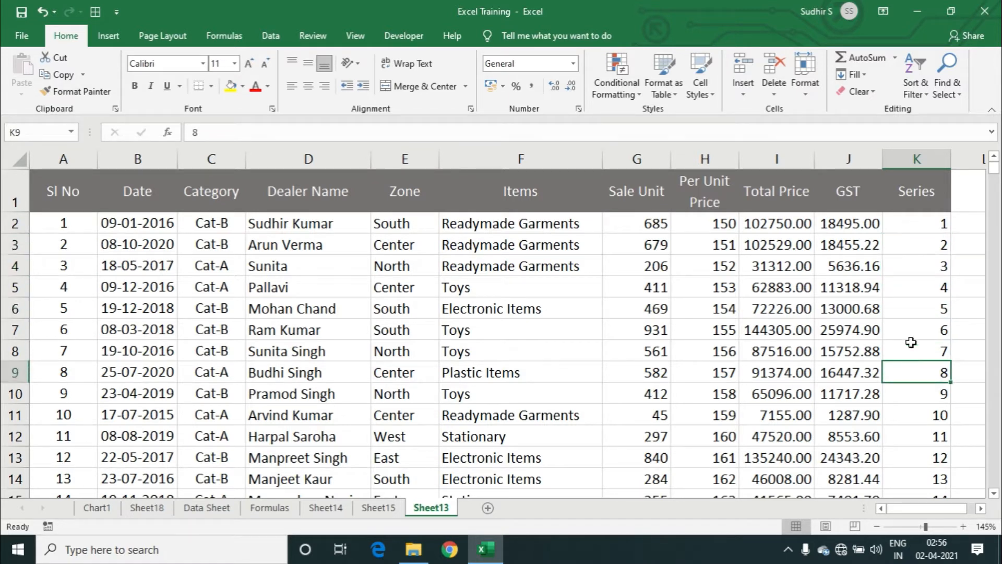
left_click(927, 101)
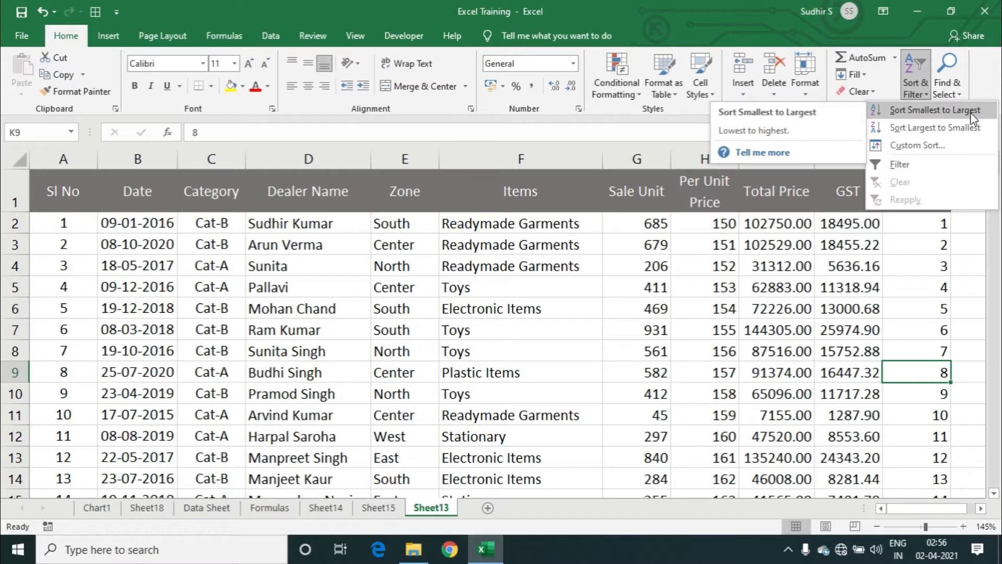
left_click(923, 252)
left_click(923, 252)
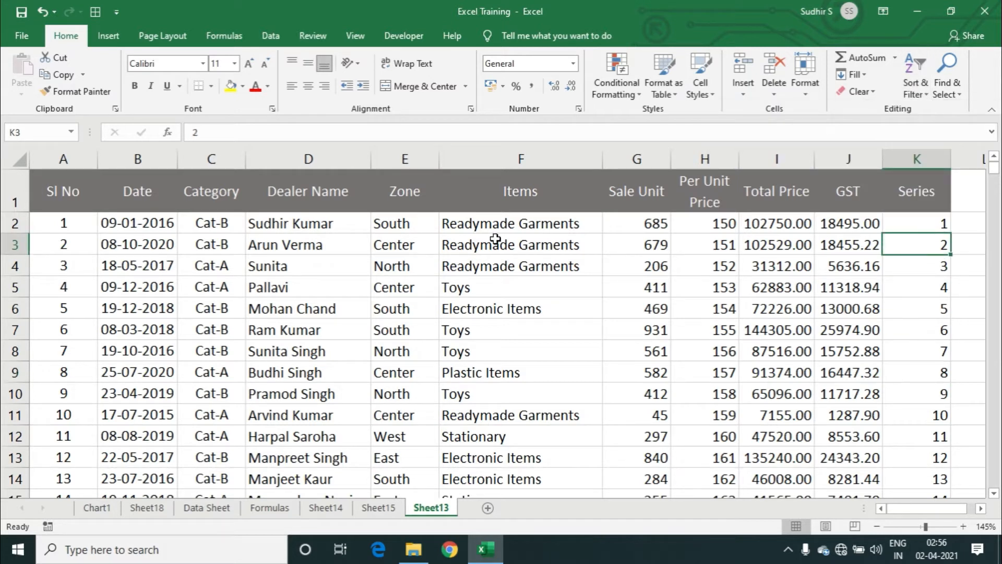
left_click(297, 225)
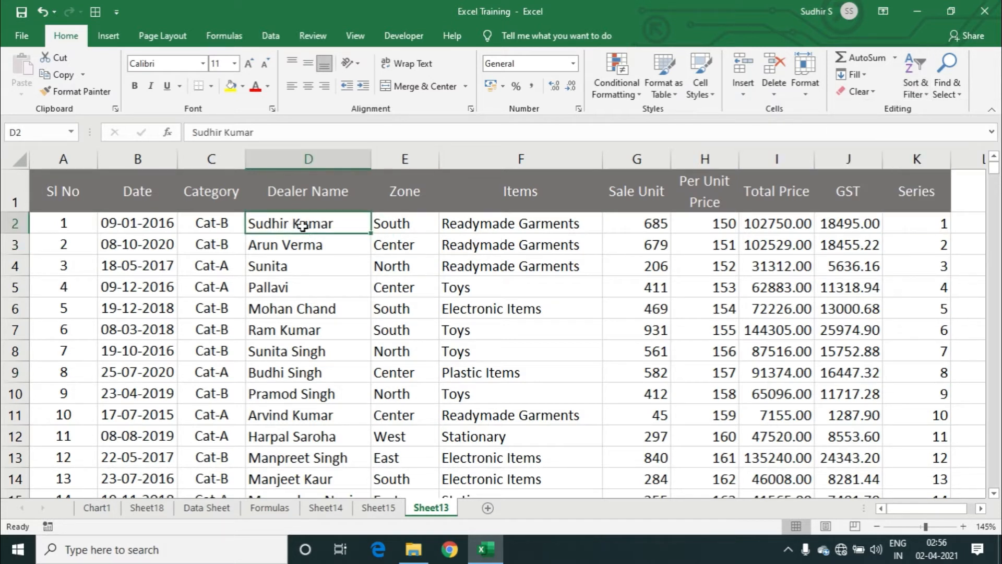
left_click(650, 226)
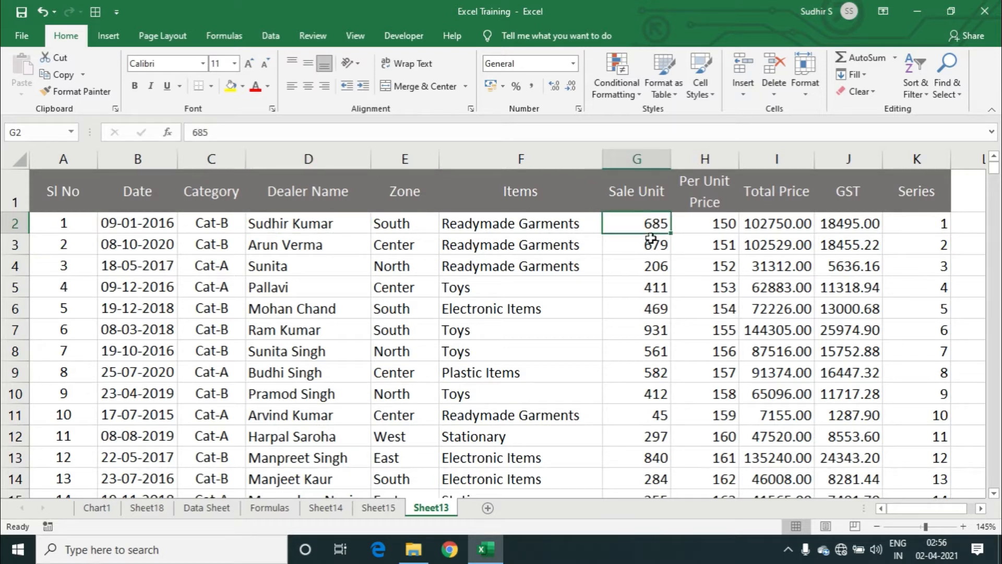
left_click(328, 251)
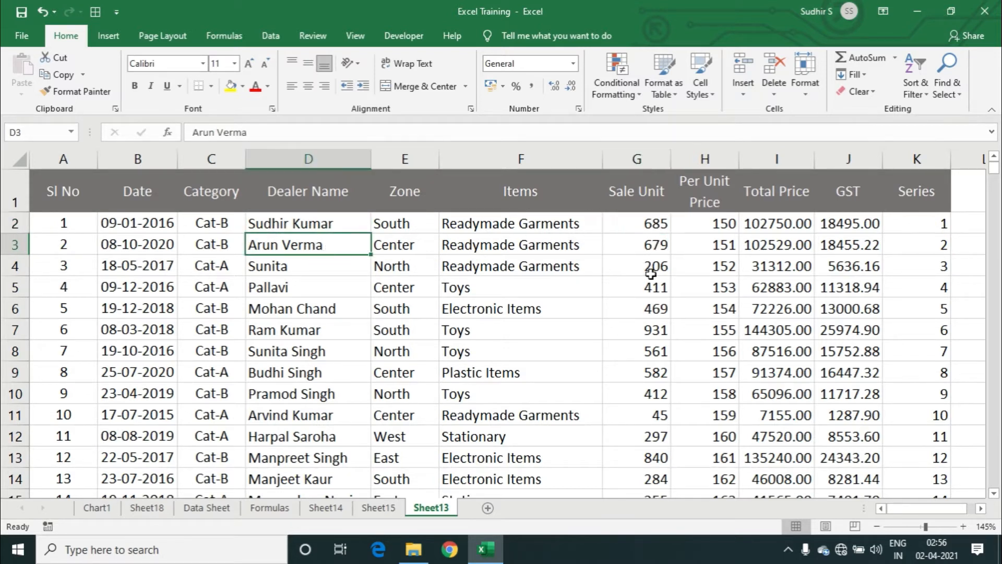
left_click(660, 245)
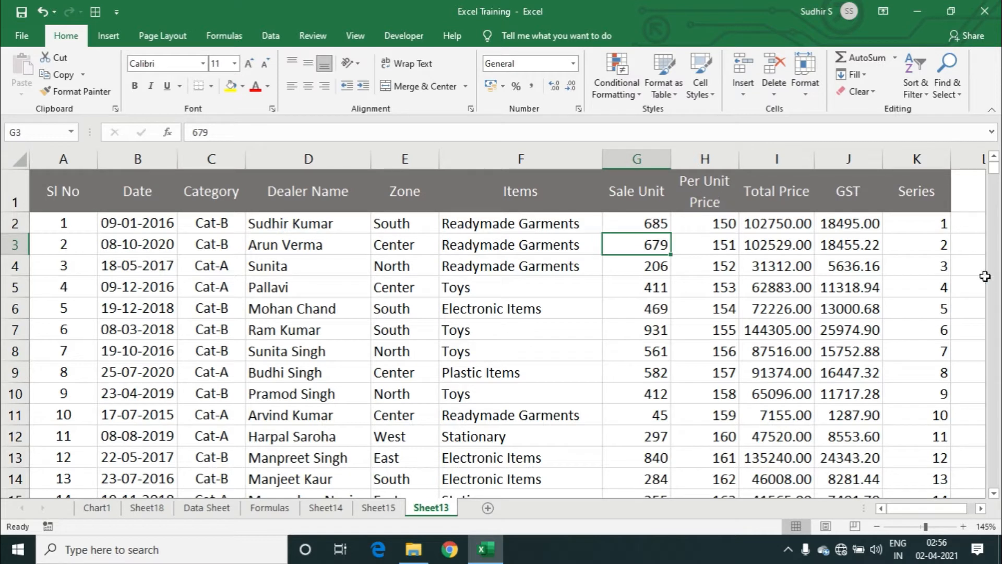
Sort the table by the Series column from smallest to largest
left_click(932, 253)
left_click(927, 287)
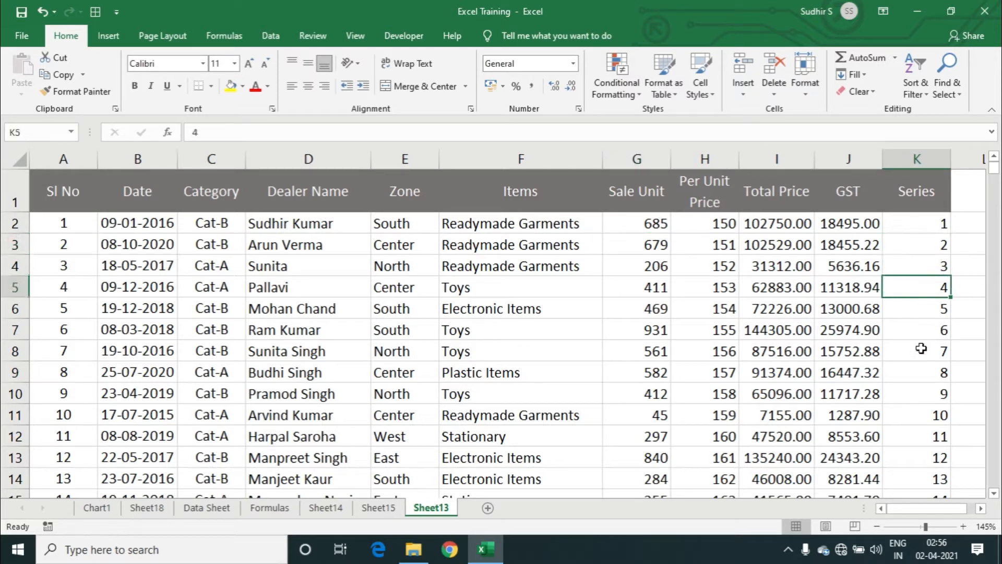
left_click(919, 351)
left_click(917, 284)
left_click(915, 246)
left_click(917, 300)
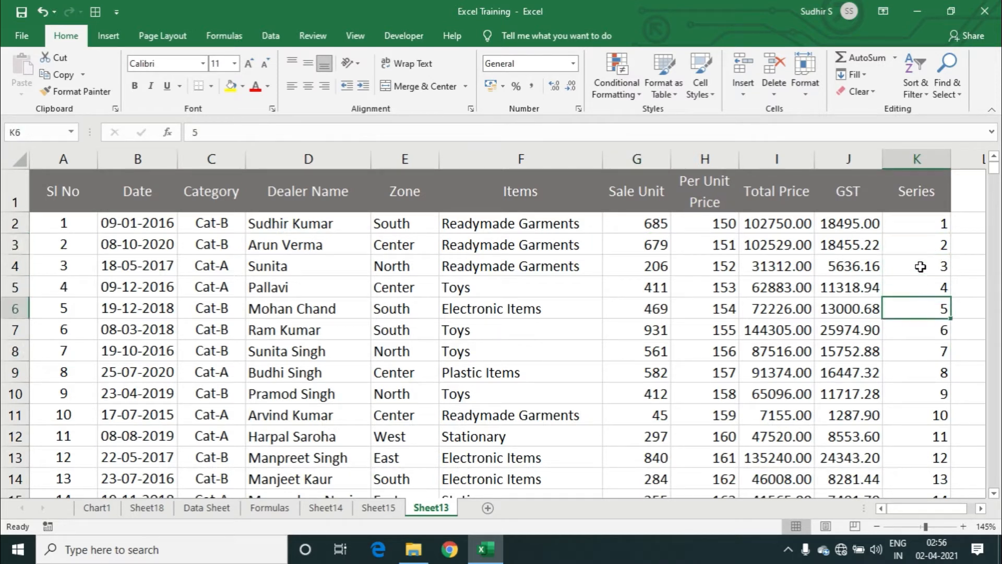
left_click(919, 97)
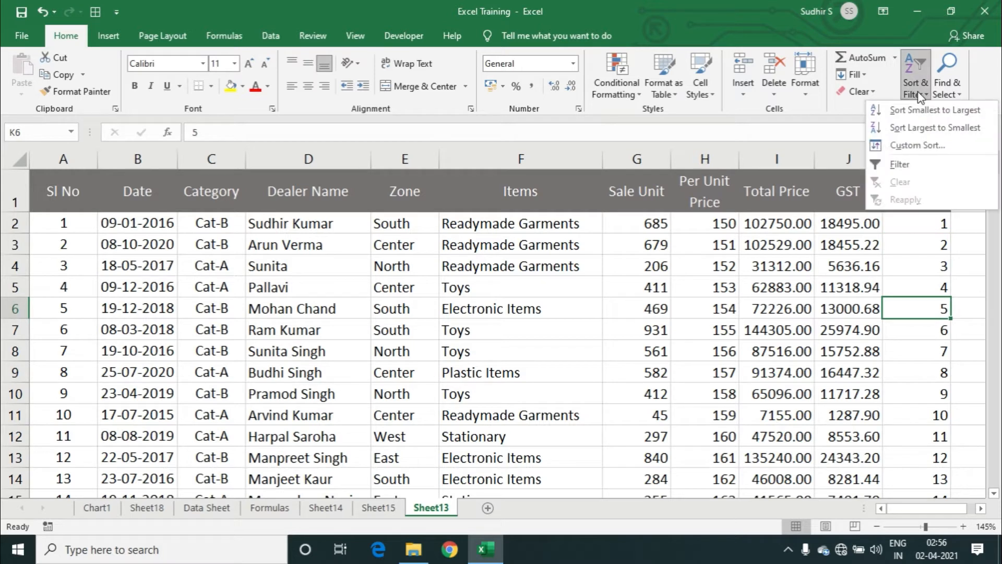
left_click(970, 114)
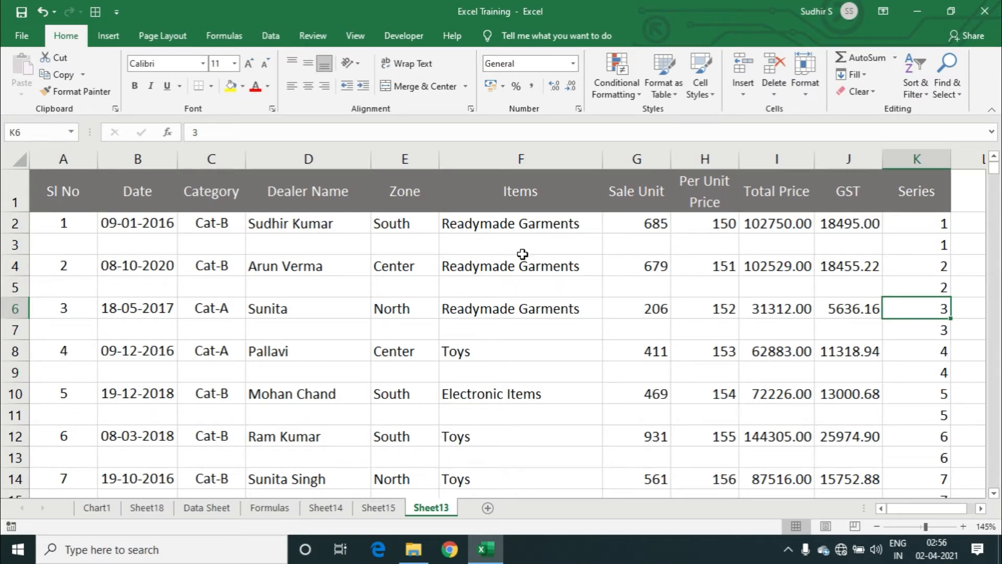
Examine the alternating records and blank rows, comparing the dealer names and sale units of the first two records
left_click(533, 230)
left_click(527, 265)
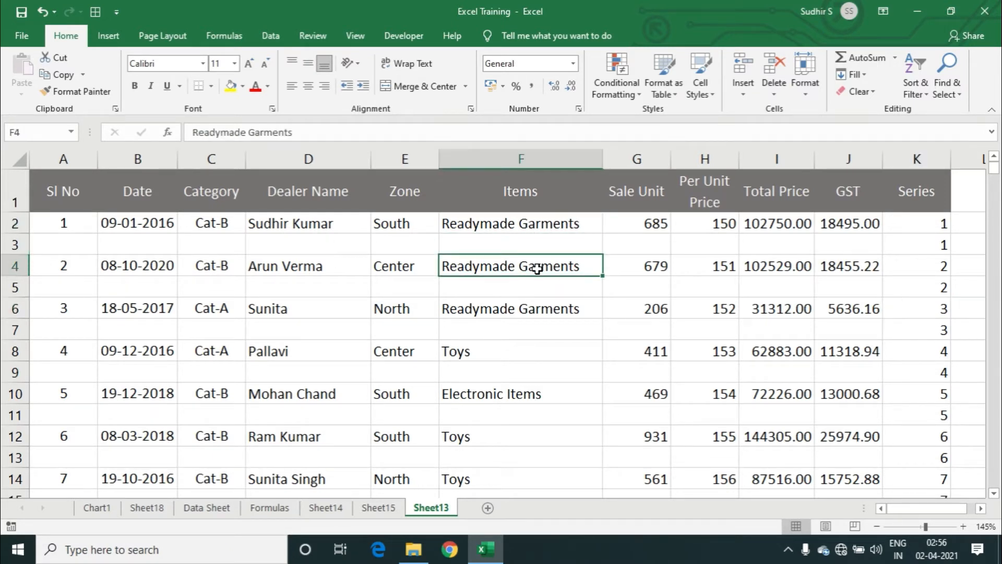
left_click(510, 244)
left_click(497, 286)
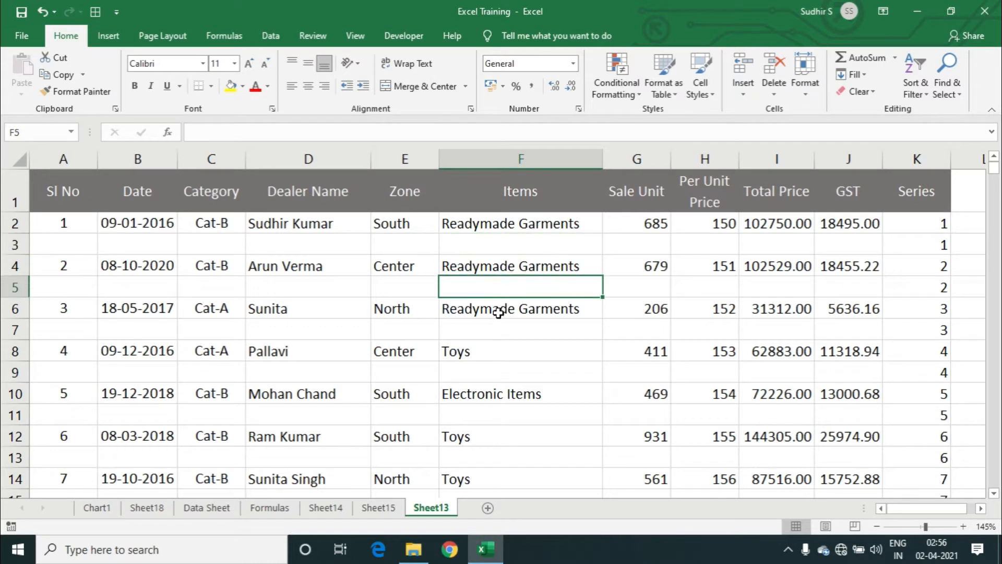
left_click(496, 329)
left_click(296, 229)
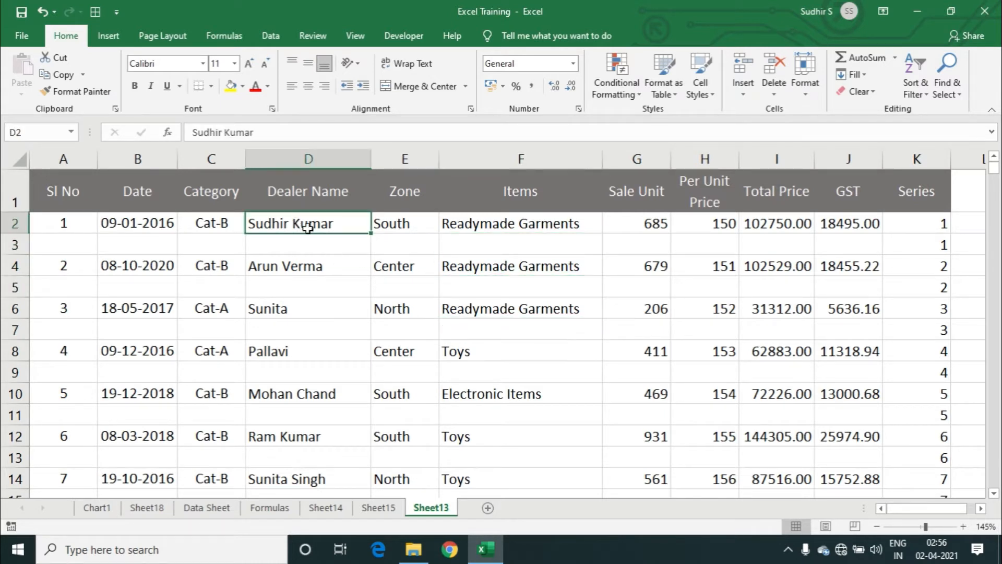
left_click(651, 229)
left_click(314, 271)
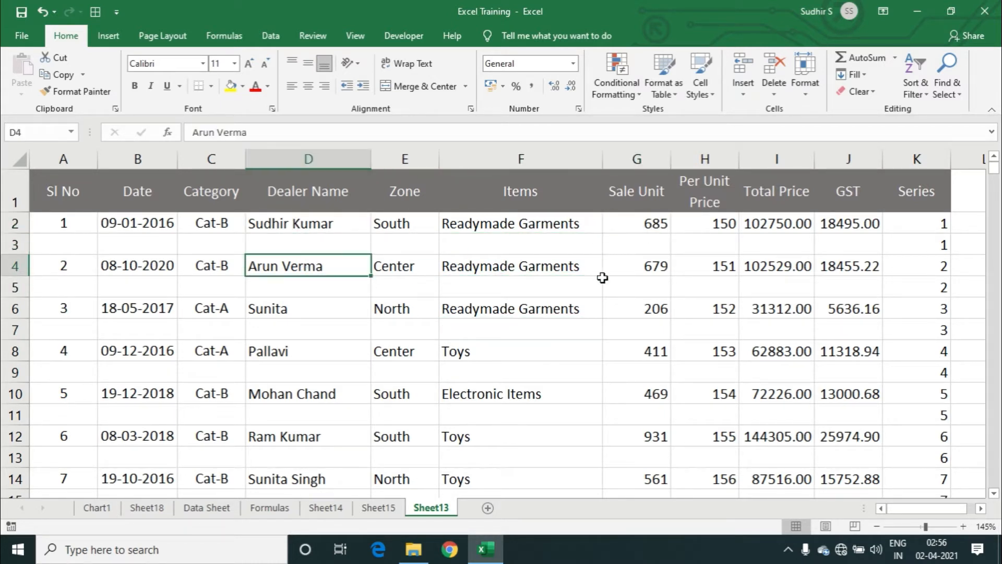
left_click(657, 268)
Check the row spacing through to the end of the table and return to its first row
scroll(678, 323, "down", 4)
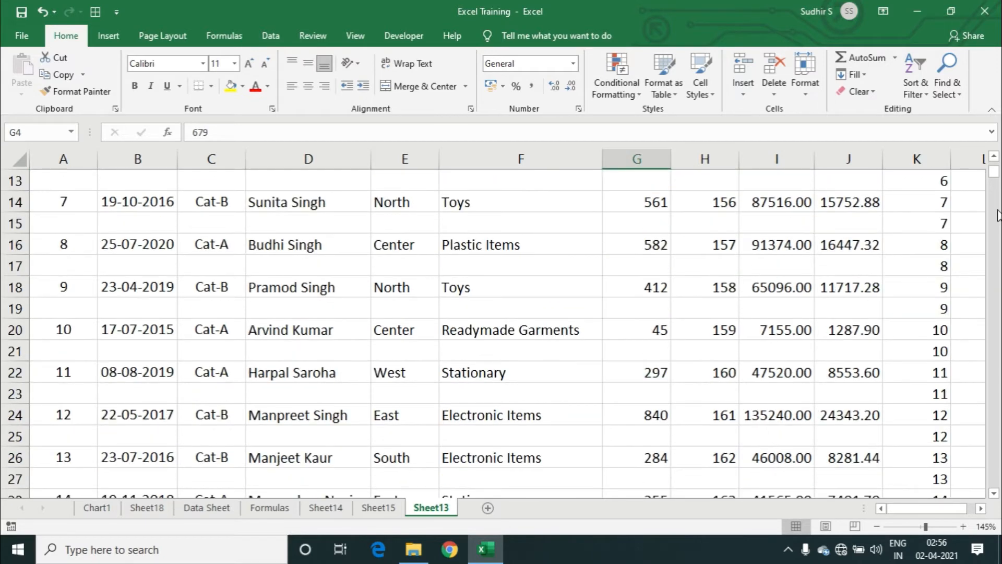
left_click_drag(994, 178, 997, 480)
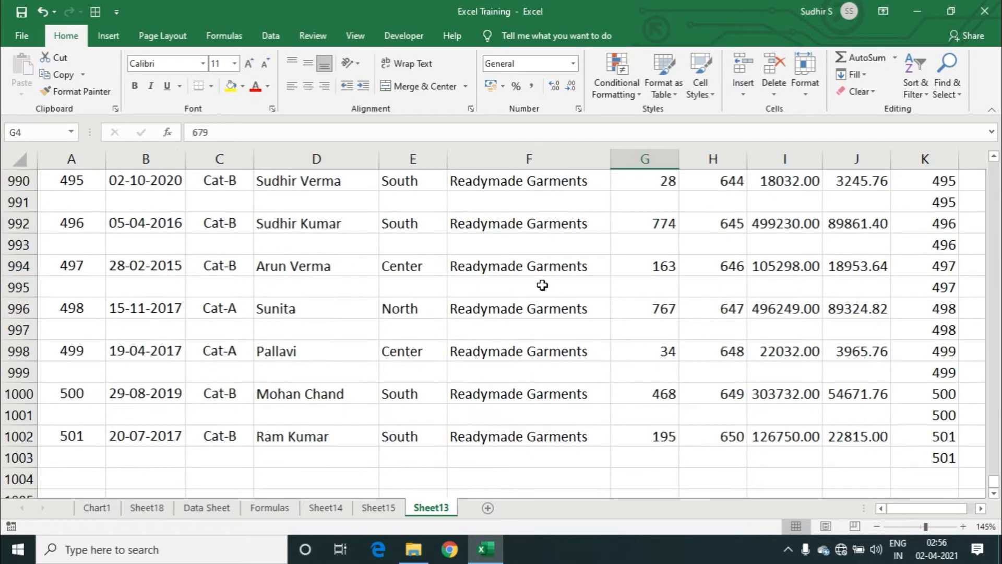
scroll(543, 285, "up", 20)
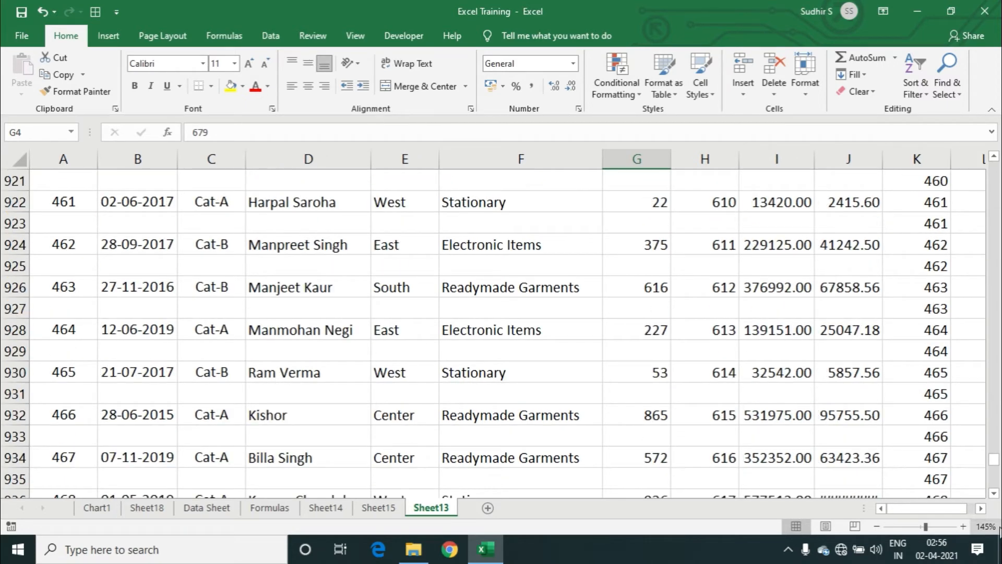
left_click_drag(994, 467, 997, 160)
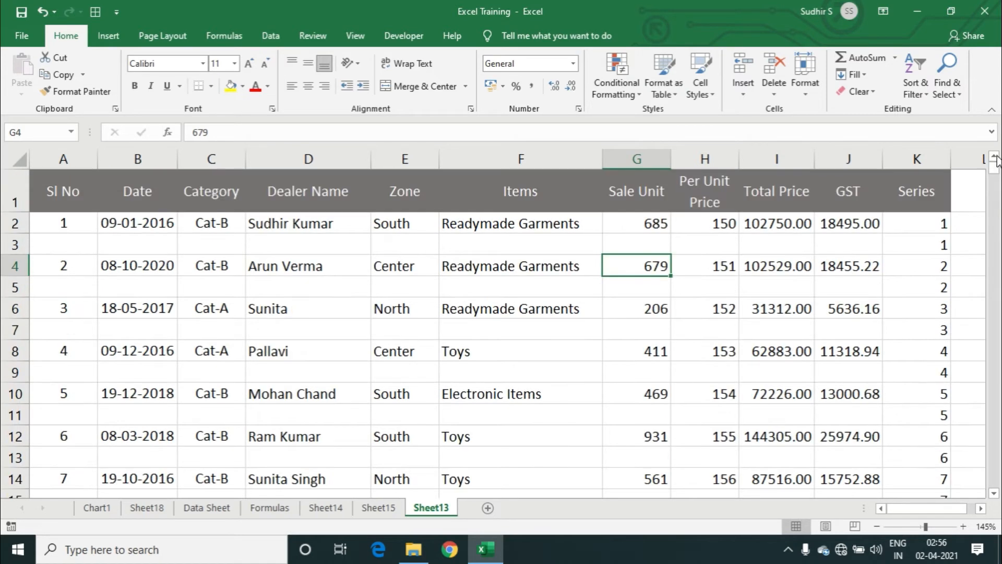
Check the paired Series numbers at the start of column K and undo the ascending sort
left_click(926, 227)
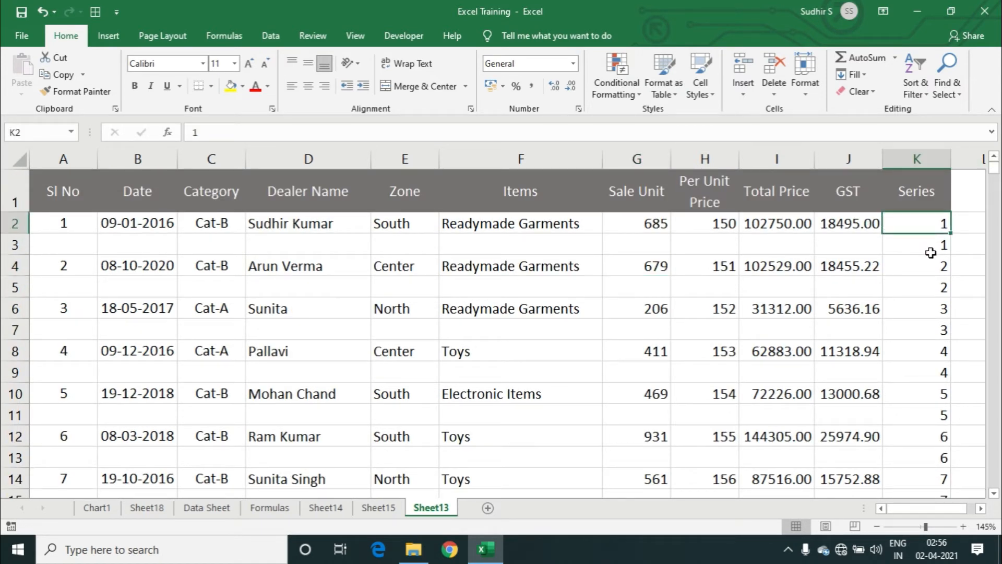
left_click(930, 249)
left_click(928, 281)
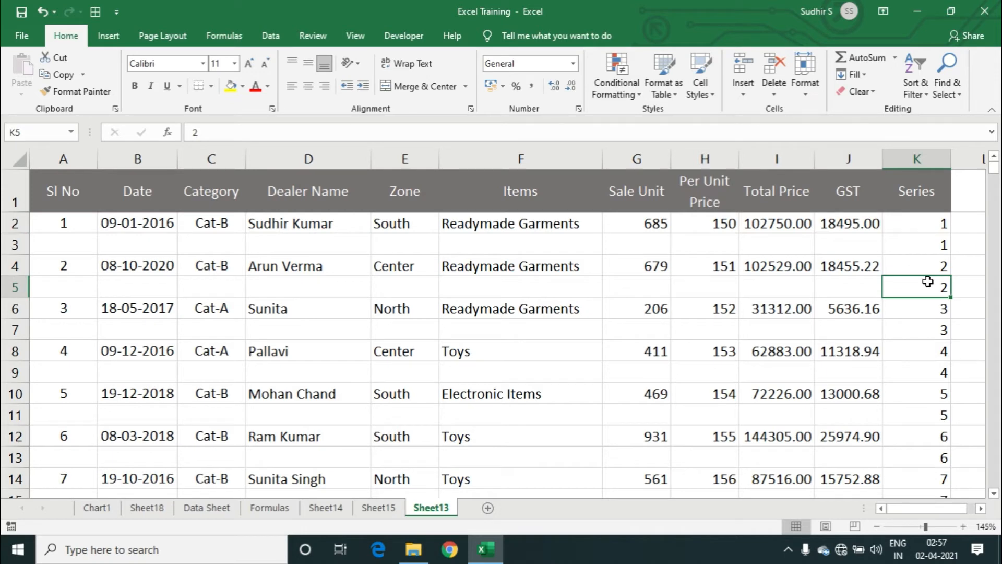
key("ctrl+z")
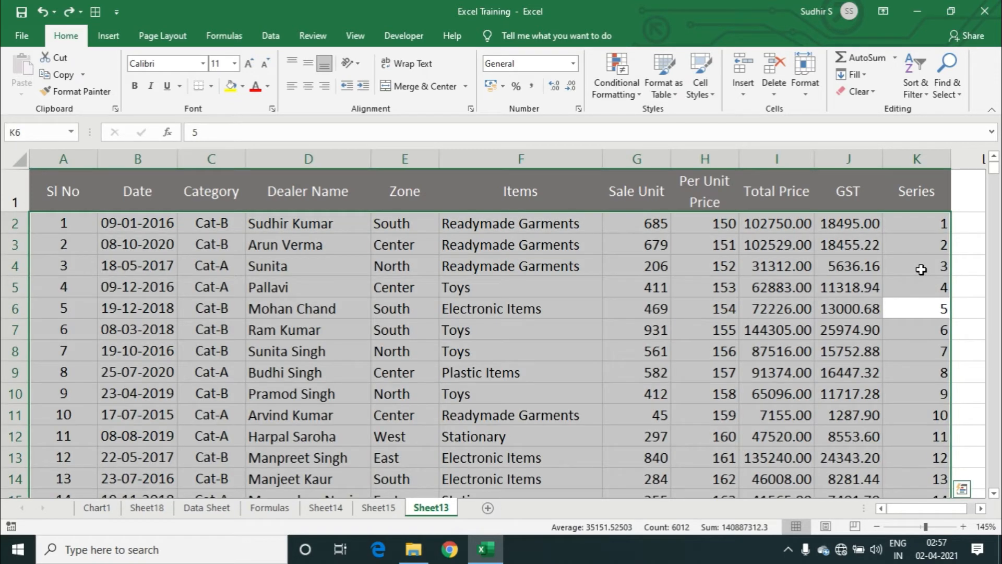
left_click(922, 269)
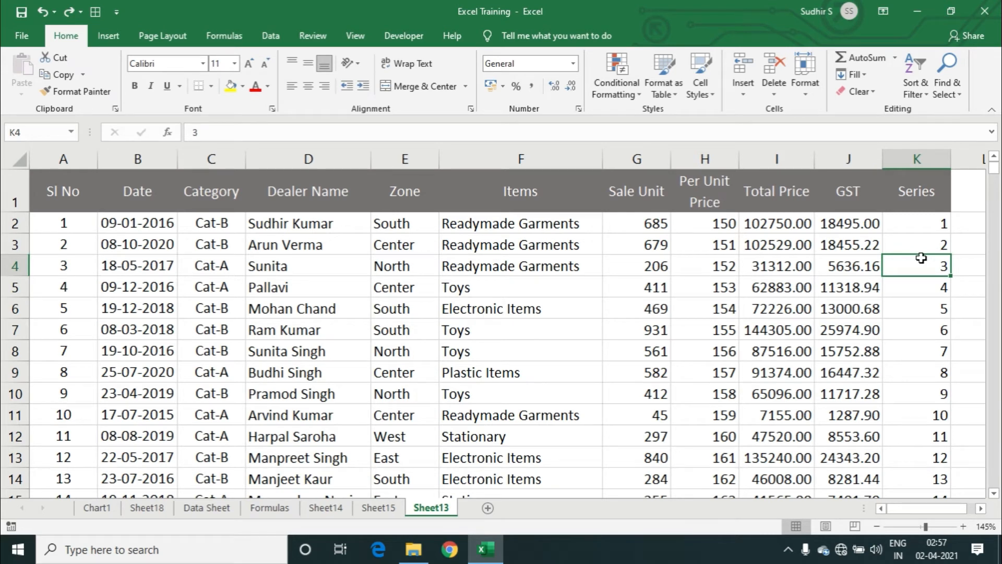
Copy the original Series numbers from K2:K502 and paste them below the existing copy, starting at K1004
left_click(919, 226)
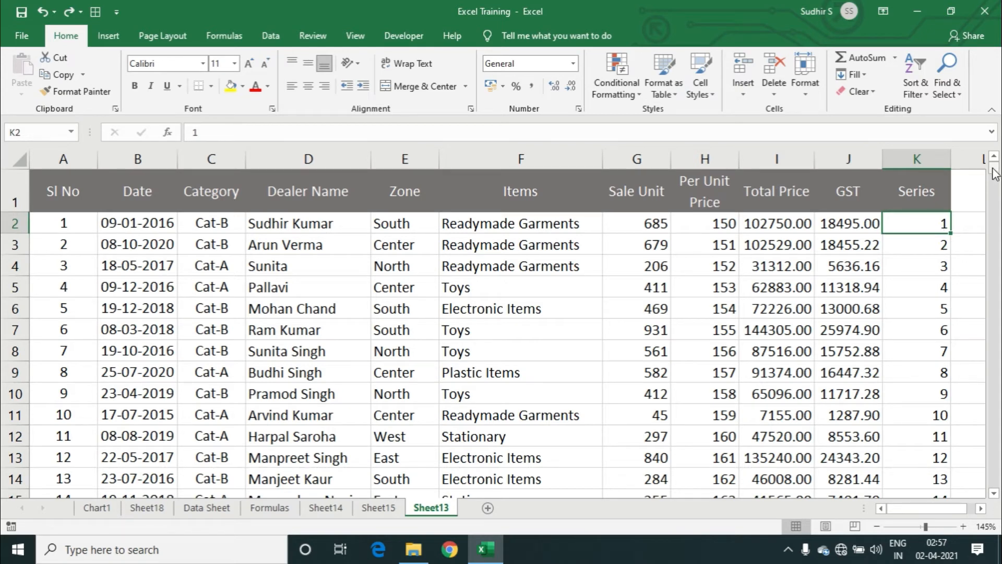
left_click_drag(994, 173, 993, 300)
scroll(891, 297, "down", 16)
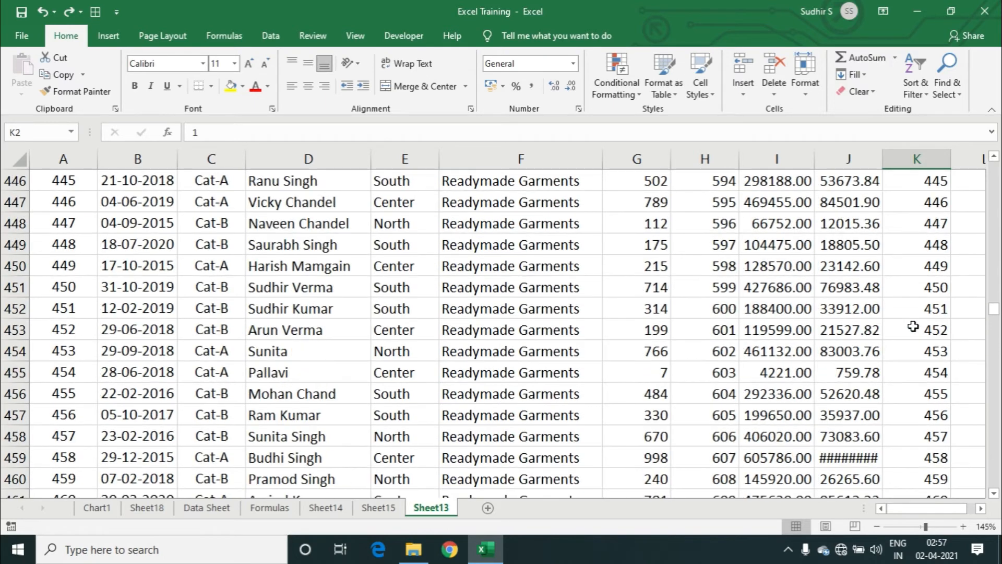
scroll(920, 374, "down", 16)
scroll(921, 378, "up", 8)
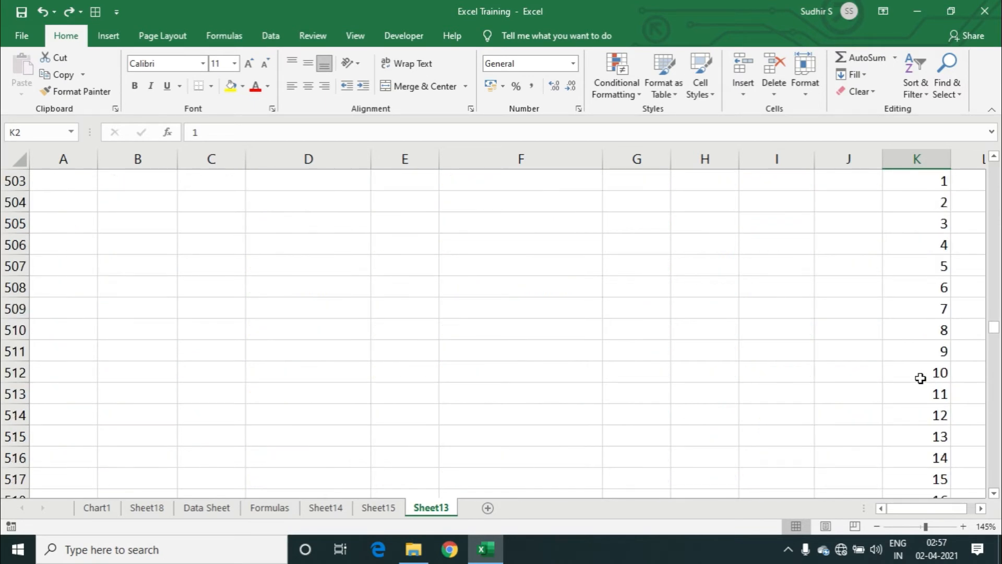
left_click(940, 347, "shift")
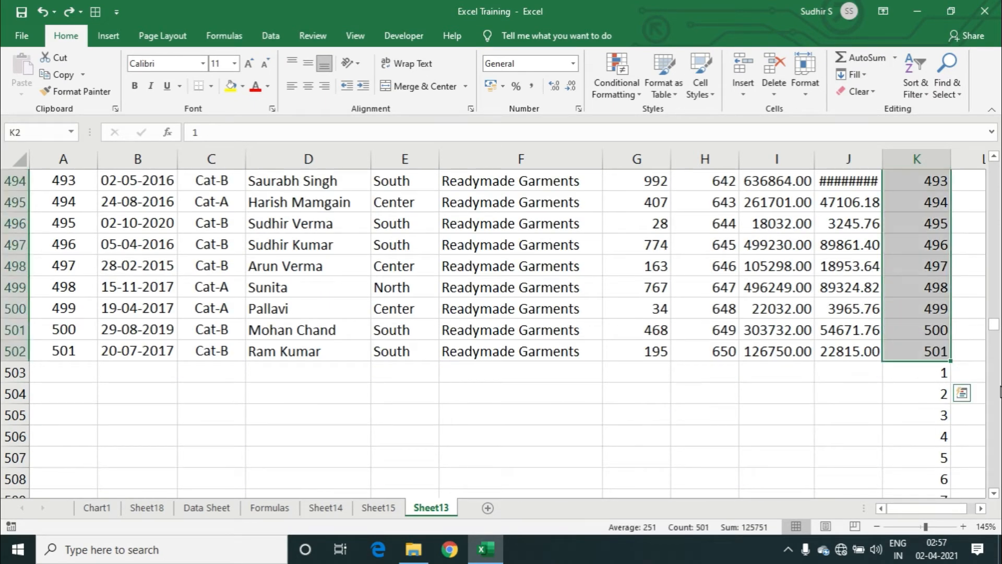
key("ctrl+c")
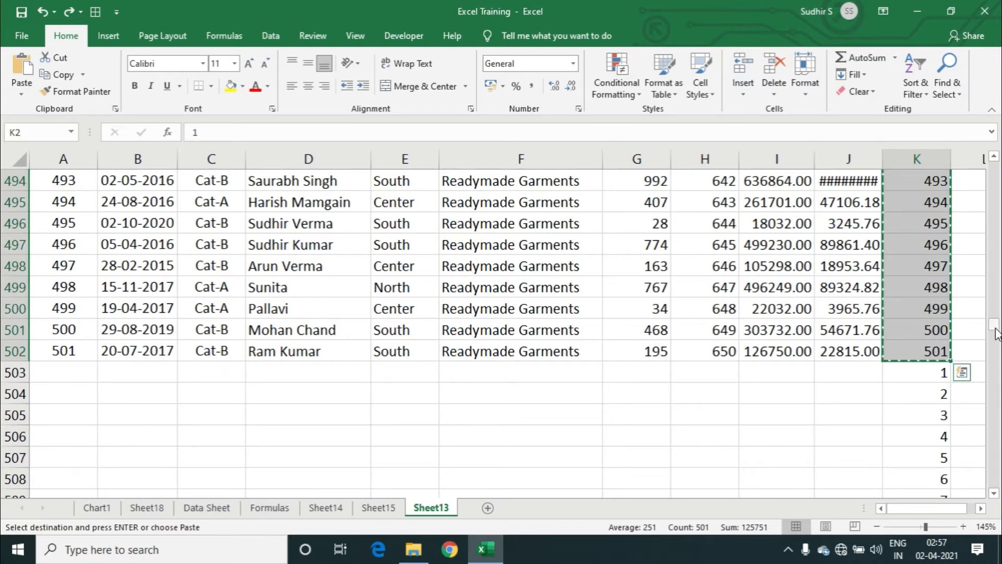
left_click_drag(996, 334, 996, 479)
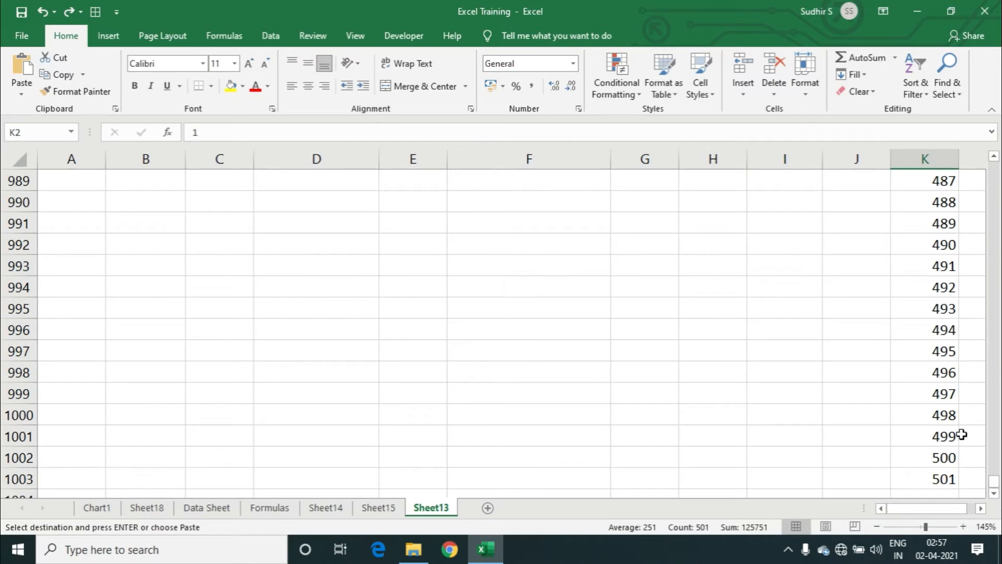
scroll(960, 433, "down", 1)
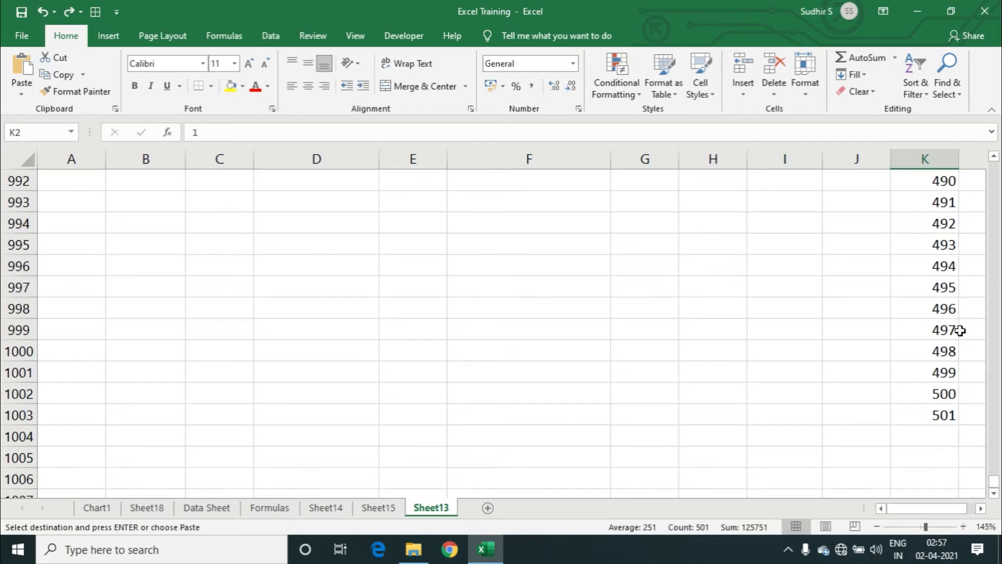
left_click(942, 435)
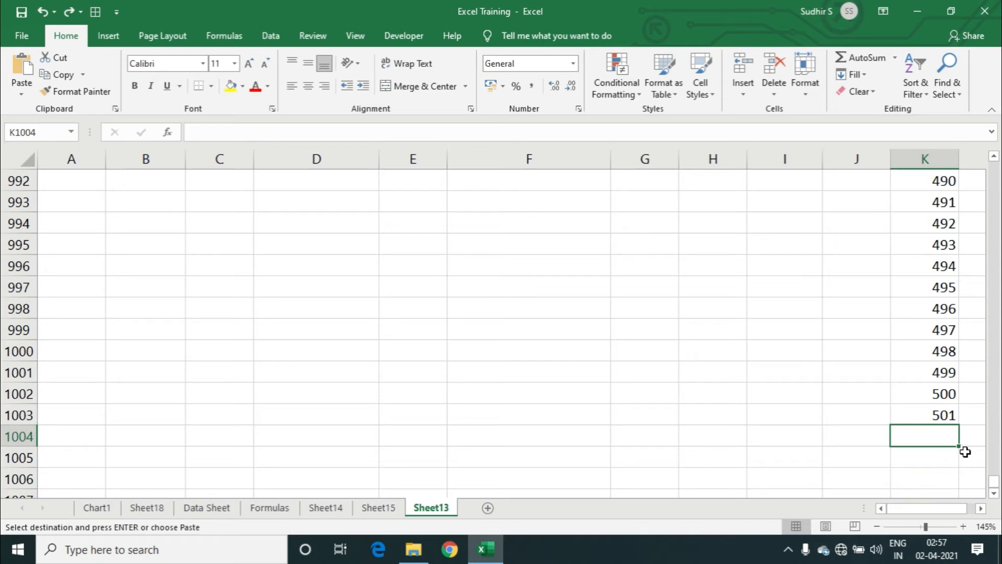
key("ctrl+v")
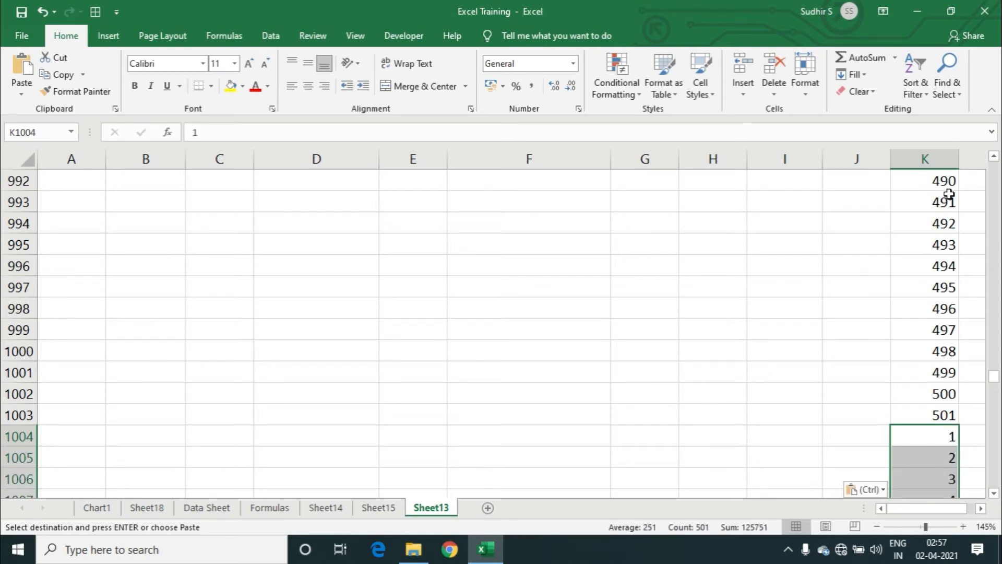
Sort the Series column K from smallest to largest to place two blank rows after each record
scroll(934, 419, "down", 2)
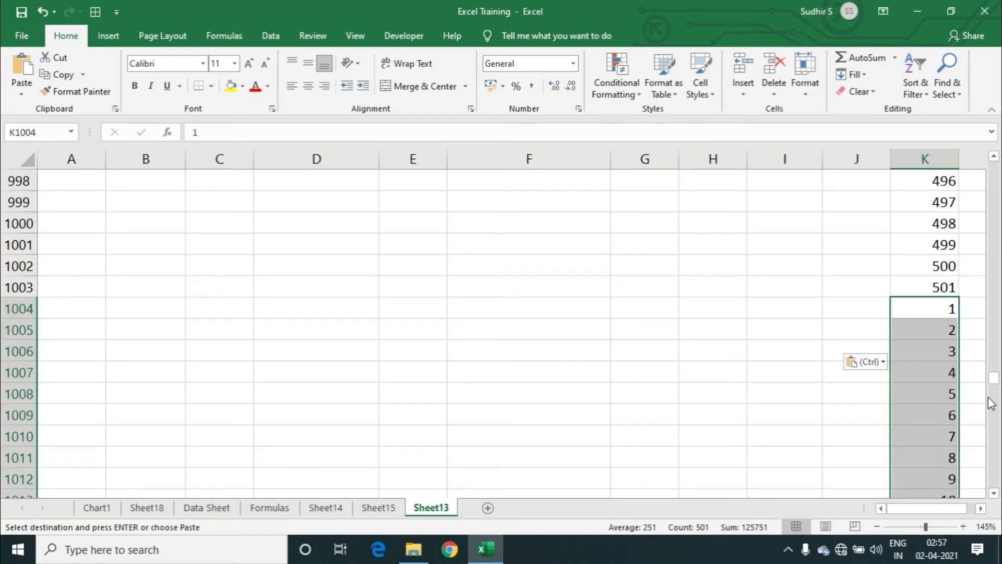
left_click_drag(994, 379, 994, 164)
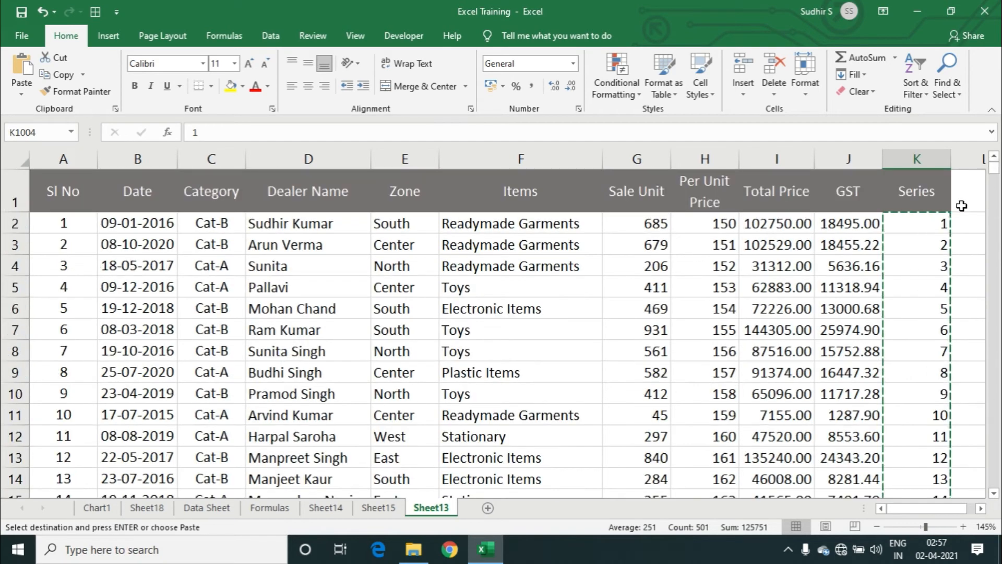
left_click(910, 274)
key("Escape")
left_click(923, 286)
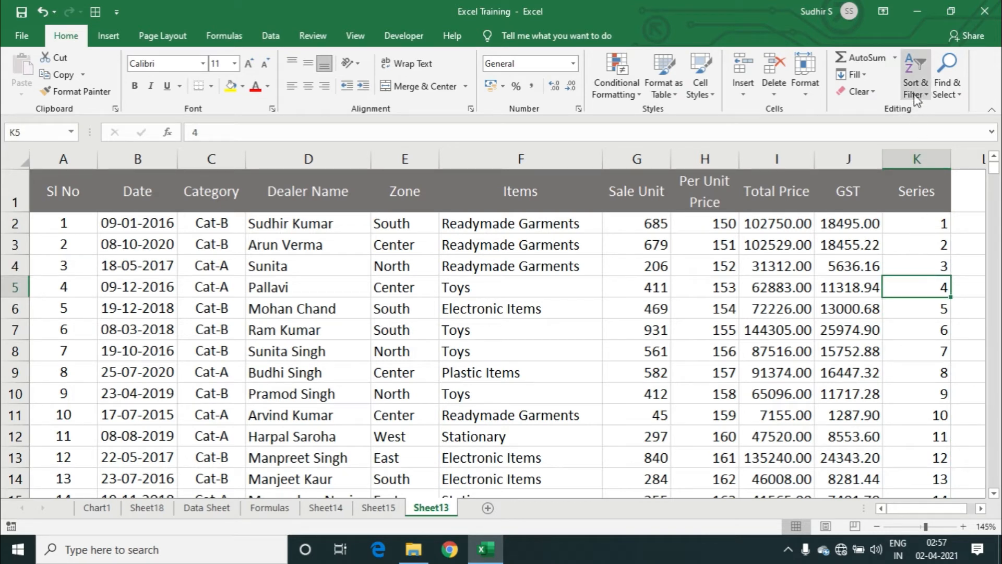
left_click(929, 88)
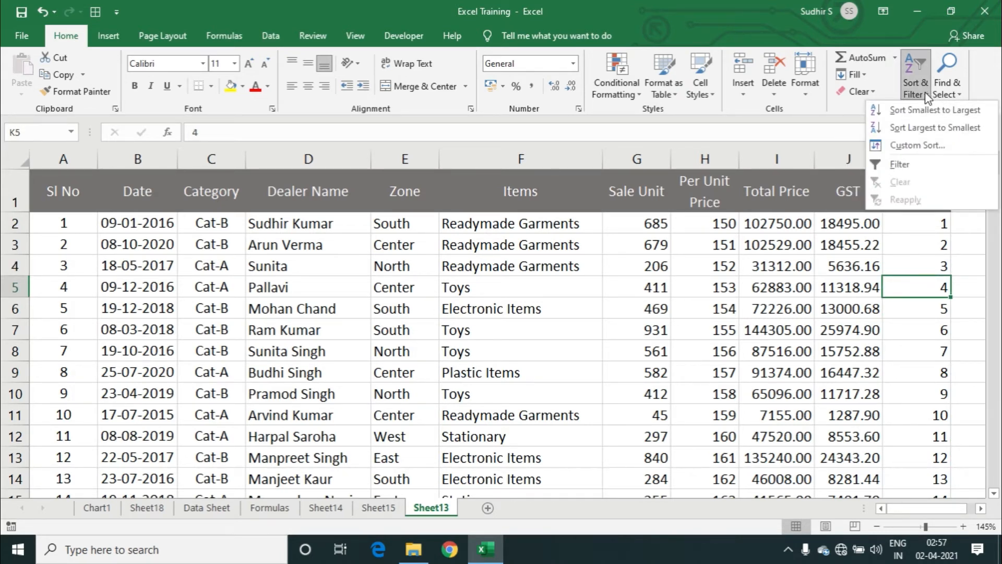
left_click(961, 115)
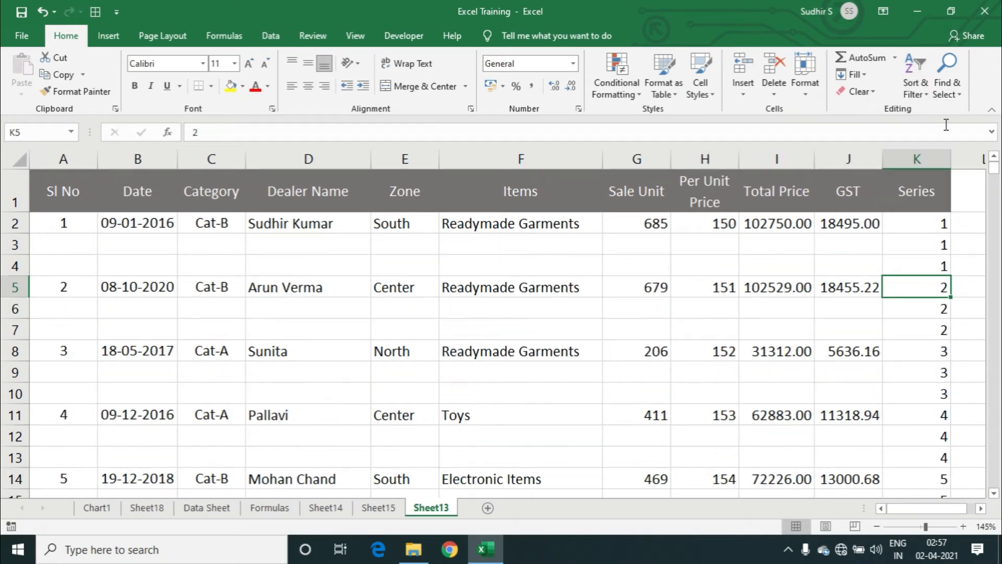
Examine the blank rows between records, the spacing further down the table, and the repeated Series numbers in column K
left_click(418, 253)
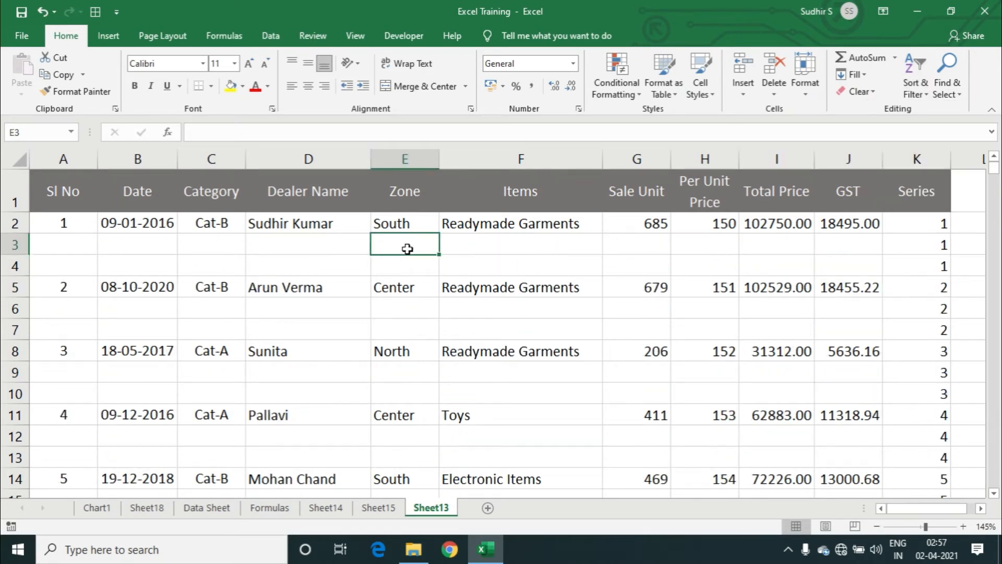
left_click(359, 249)
left_click(350, 262)
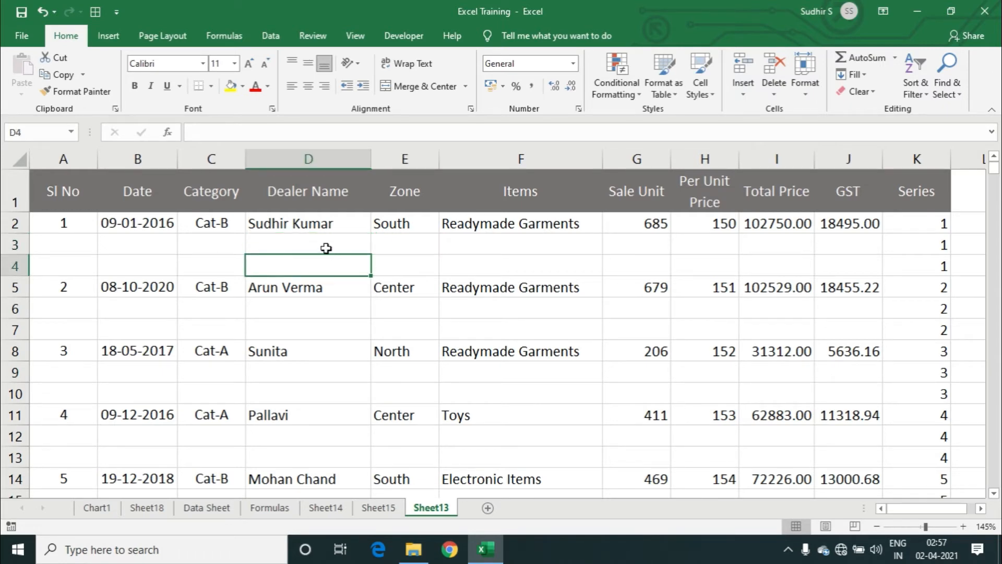
left_click(337, 305)
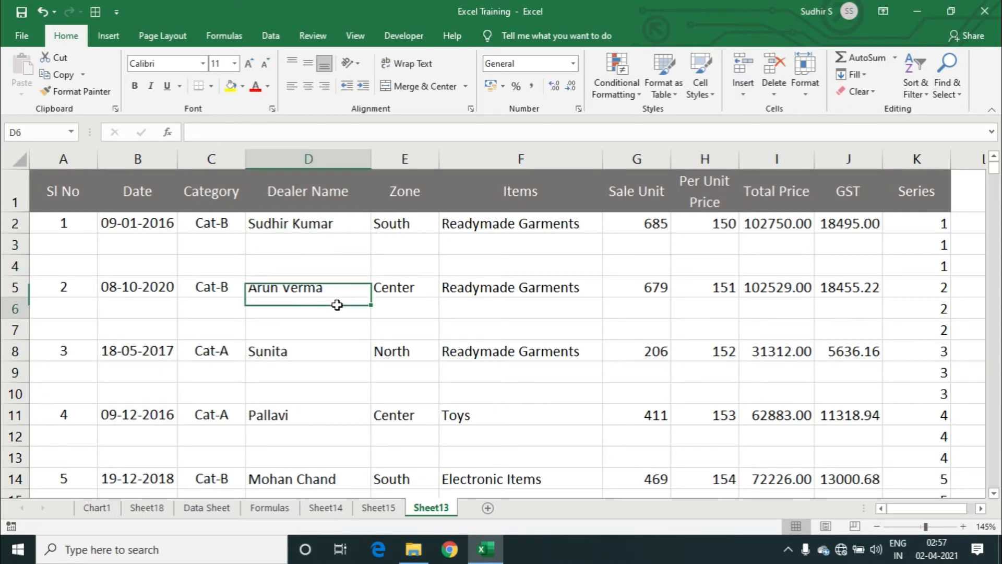
left_click(336, 326)
scroll(336, 327, "down", 20)
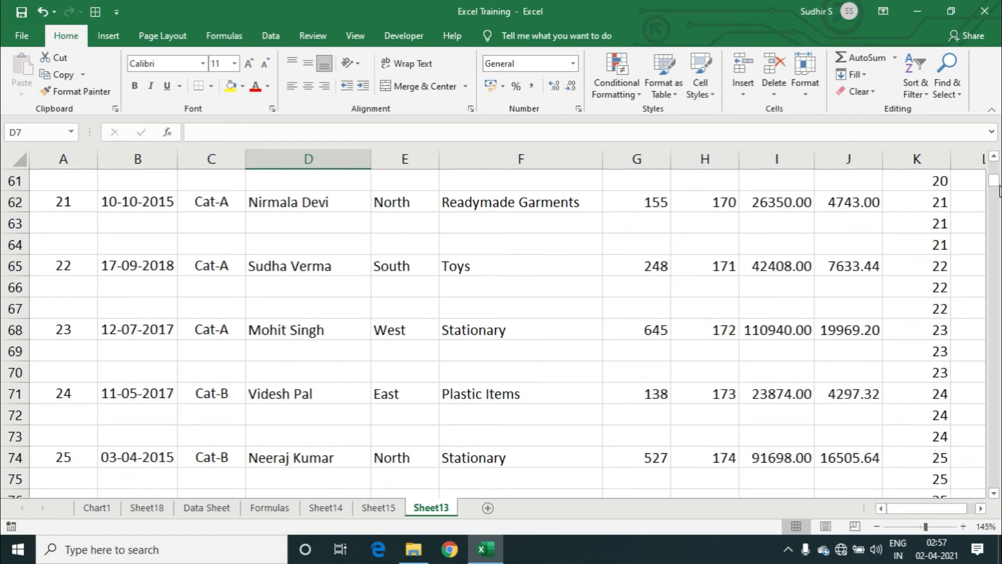
left_click_drag(995, 186, 992, 163)
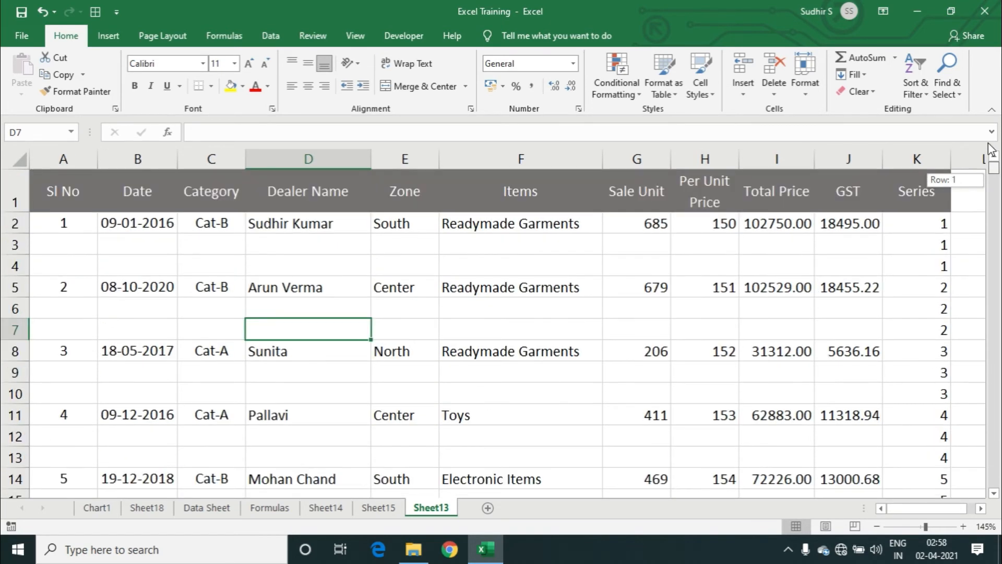
left_click(921, 228)
left_click(920, 266)
left_click(917, 329)
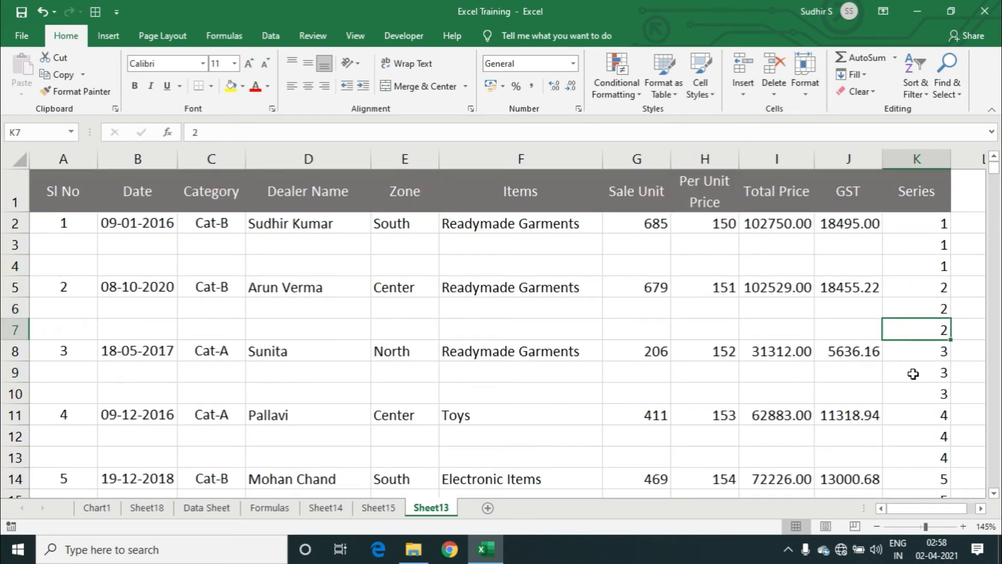
left_click(913, 374)
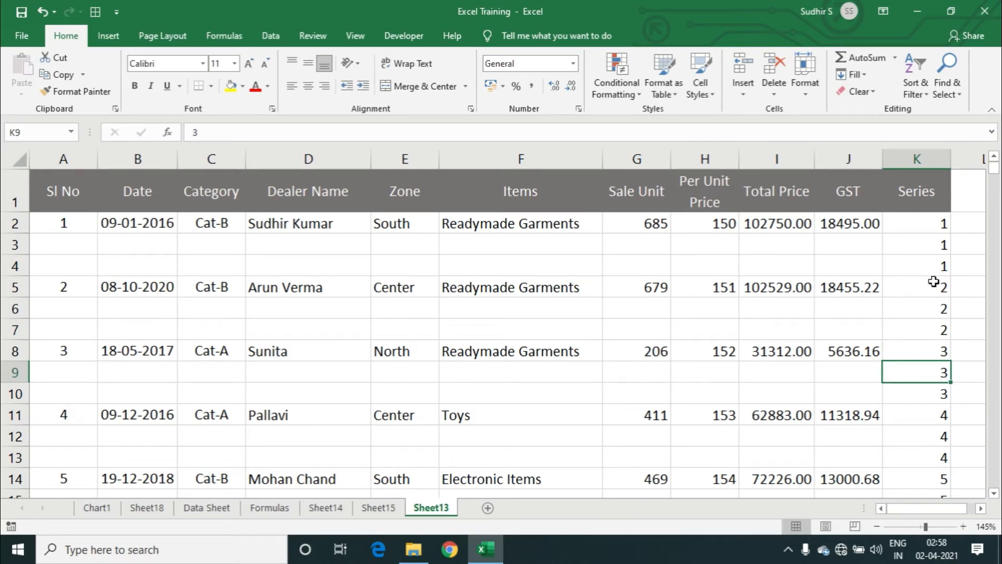
left_click(933, 263)
Delete the helper Series column K from the sales table
left_click(929, 160)
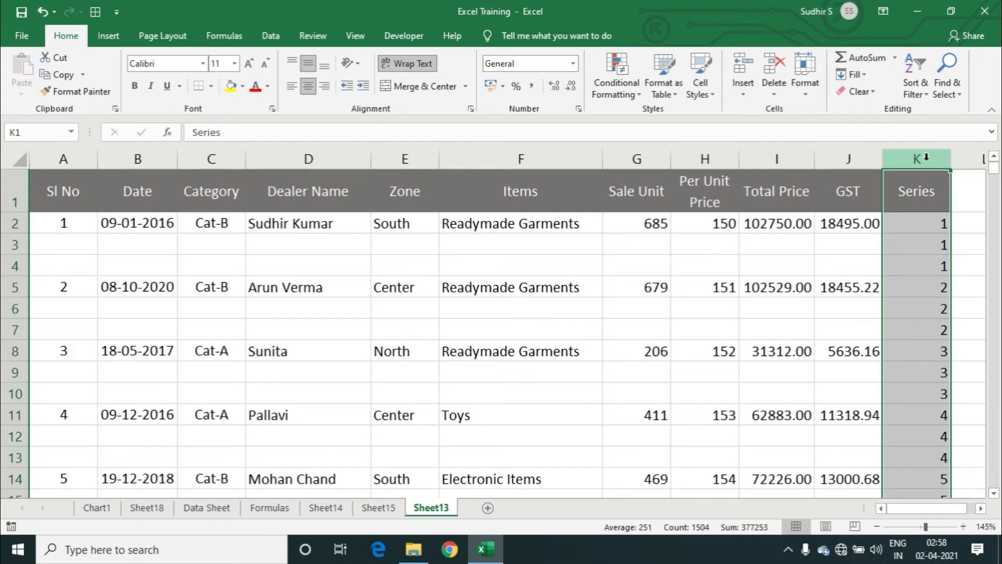
right_click(926, 157)
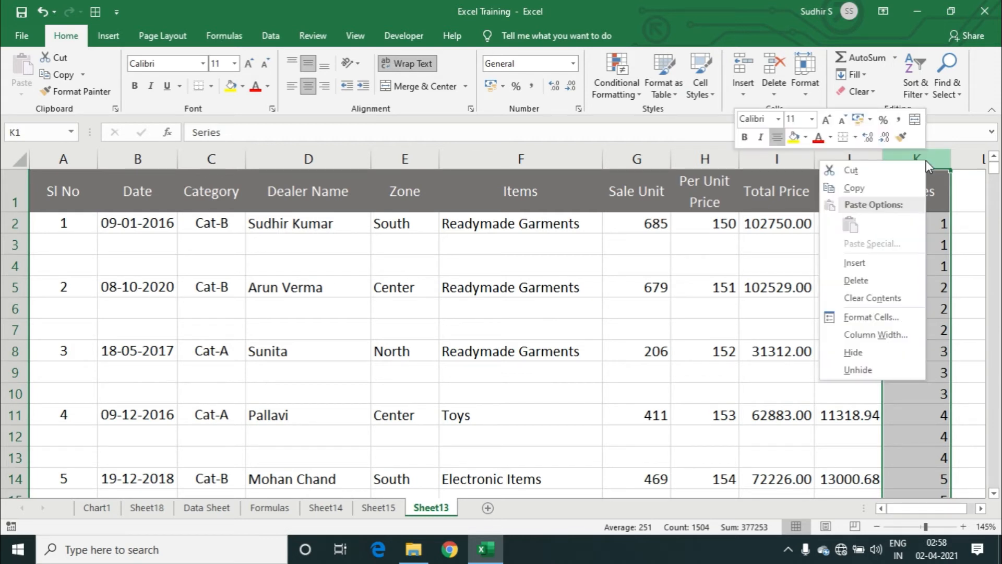
left_click(887, 282)
left_click(860, 279)
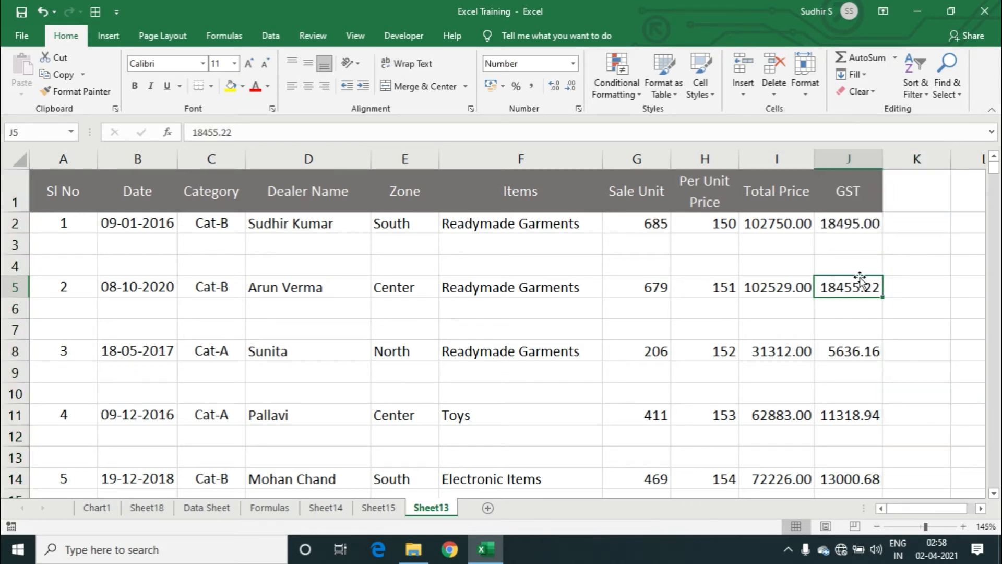
left_click(838, 264)
left_click(571, 241)
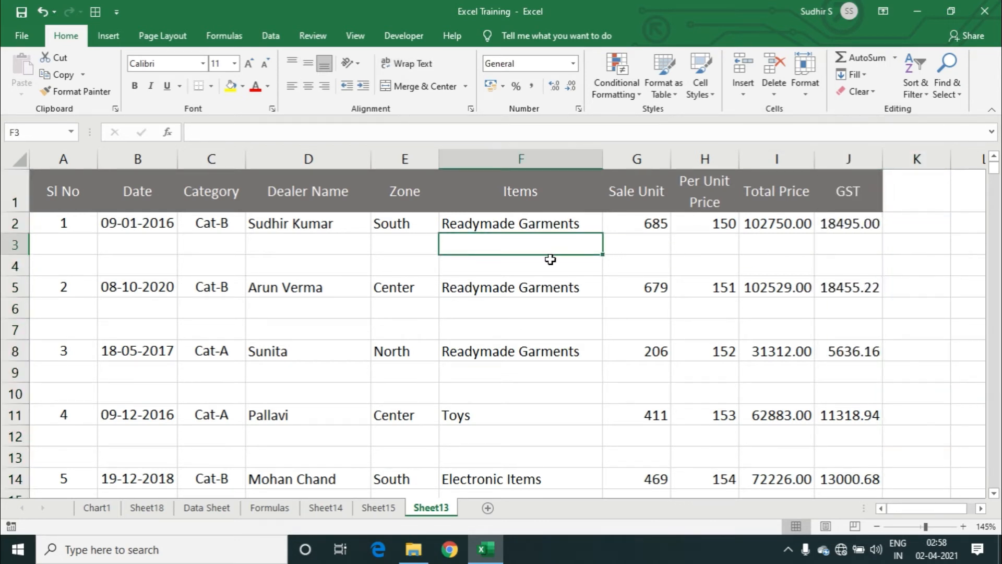
left_click(535, 262)
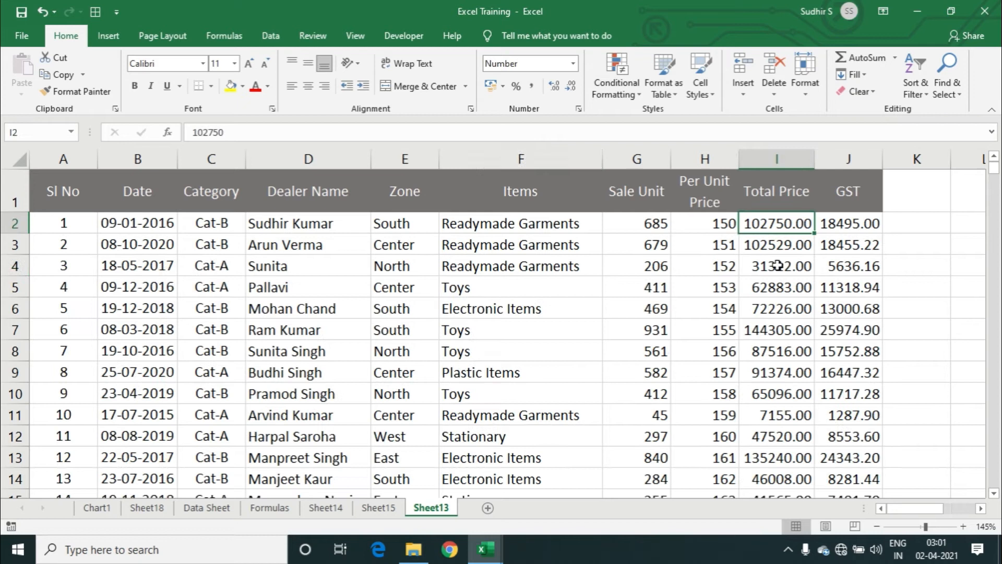
Insert one blank column before the Dealer Name column and undo the insertion
left_click(778, 266)
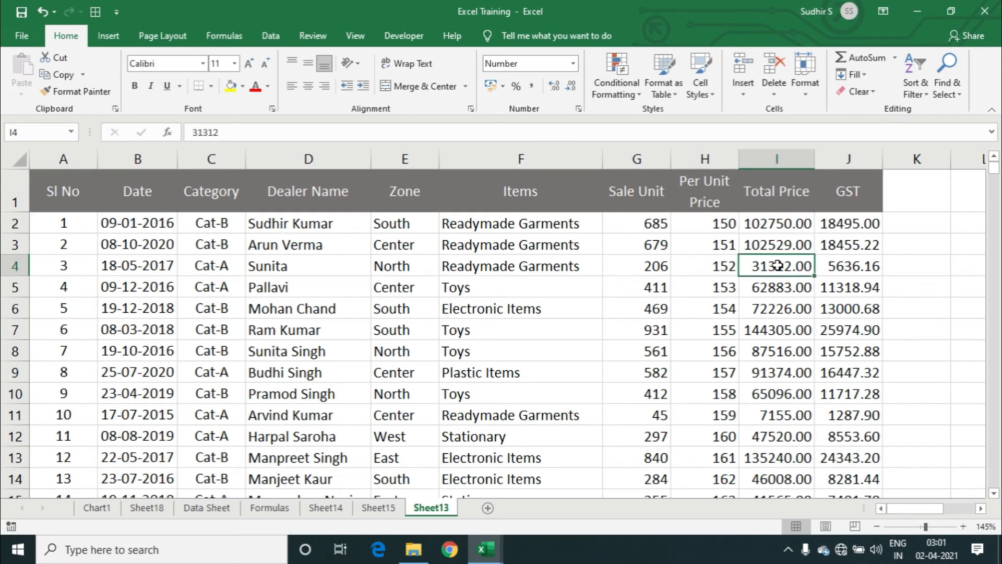
left_click(301, 215)
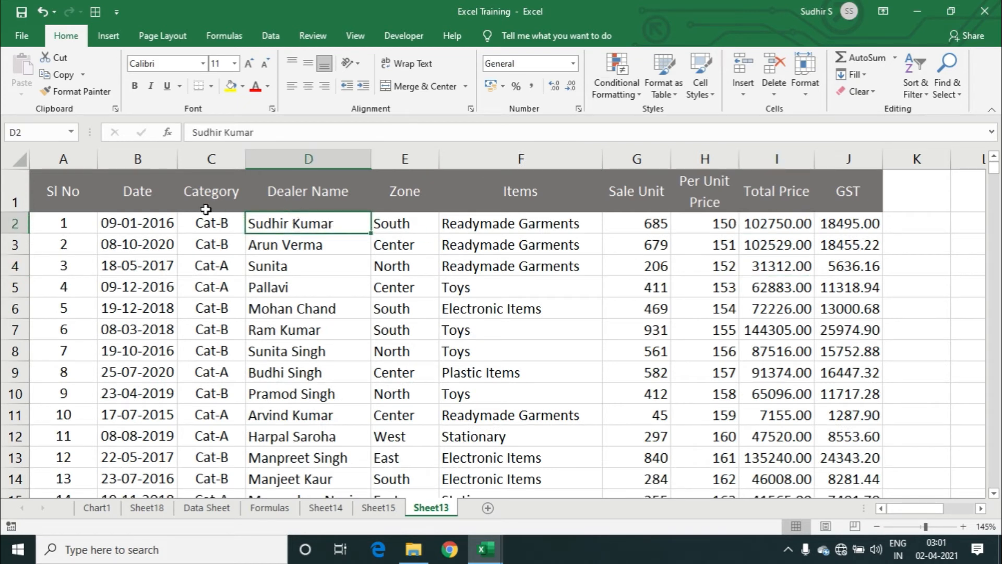
left_click(166, 201)
left_click(225, 197)
left_click(292, 201)
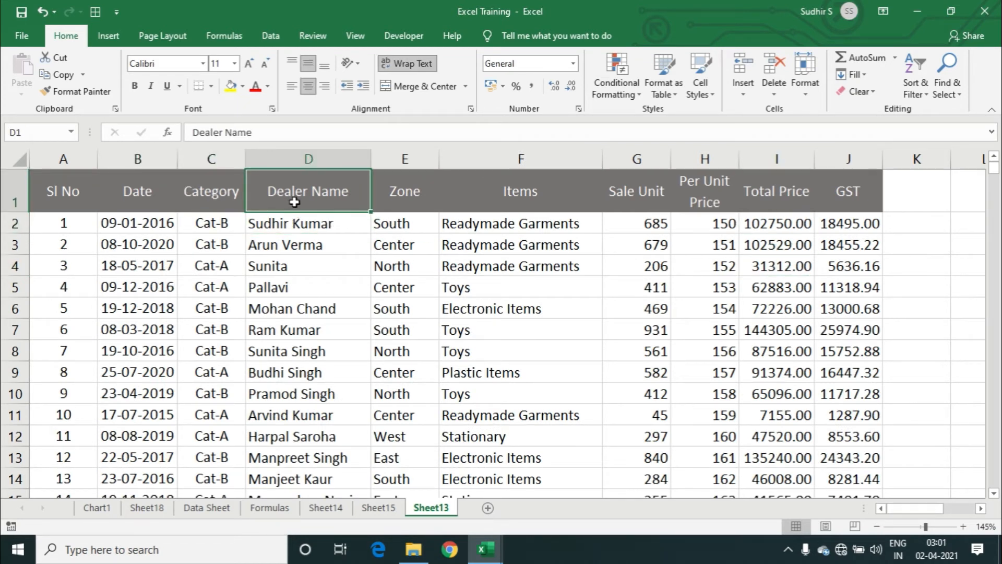
left_click(316, 223)
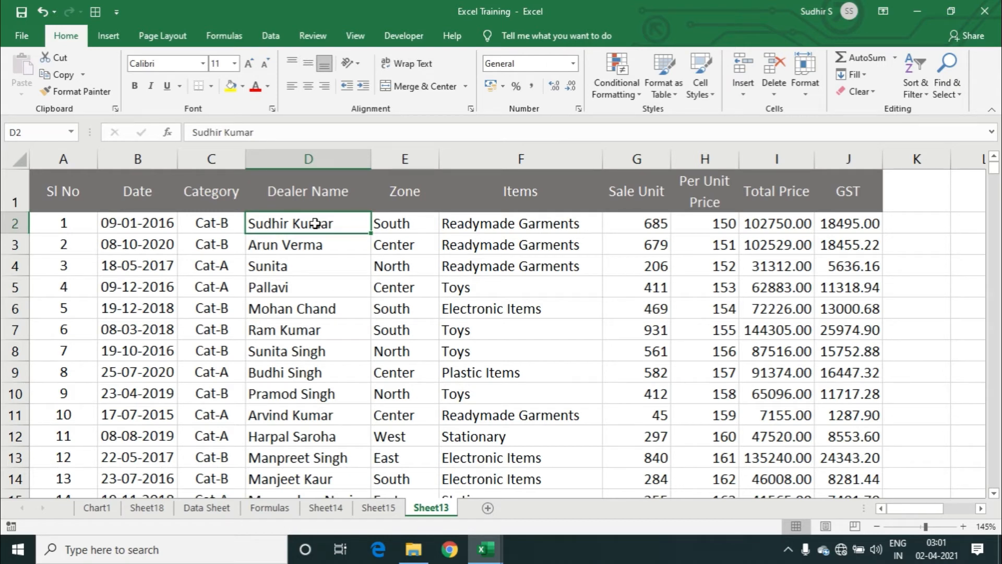
left_click(264, 158)
right_click(263, 158)
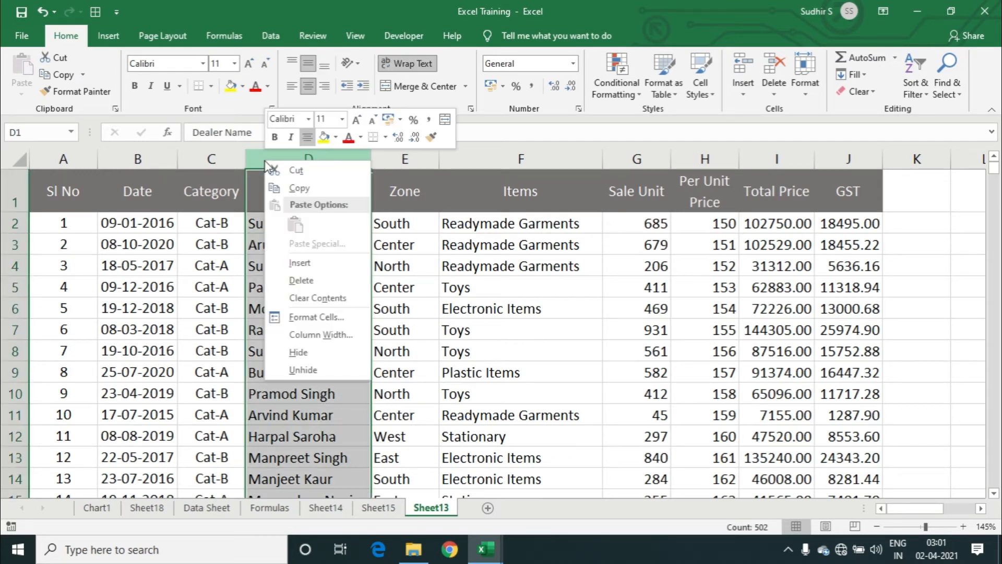
left_click(316, 265)
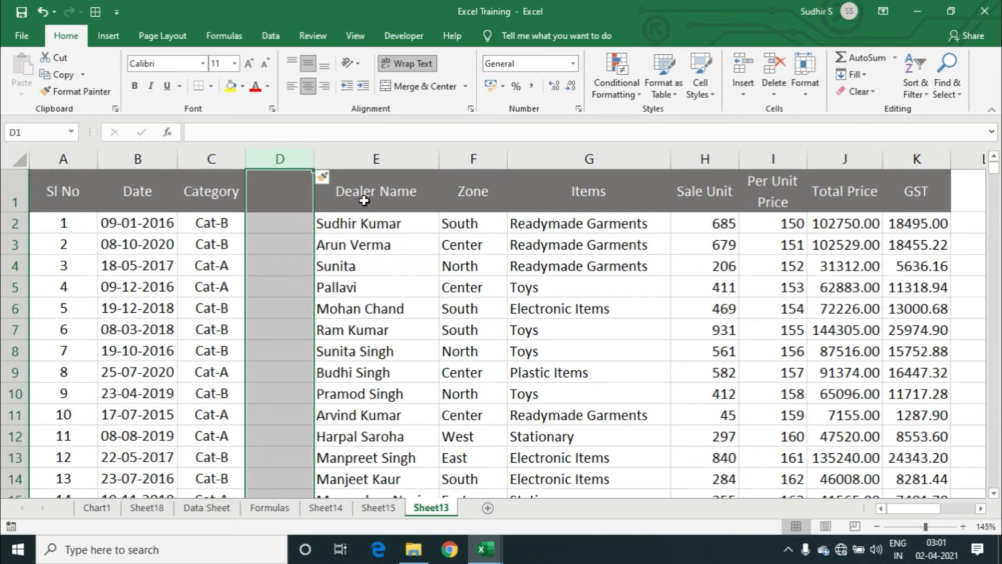
left_click(364, 197)
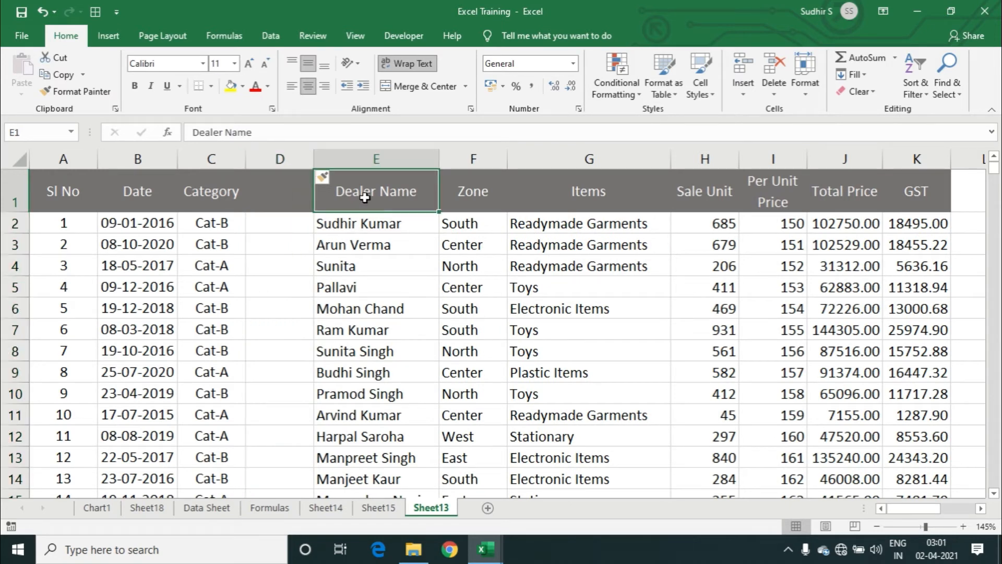
key("ctrl+z")
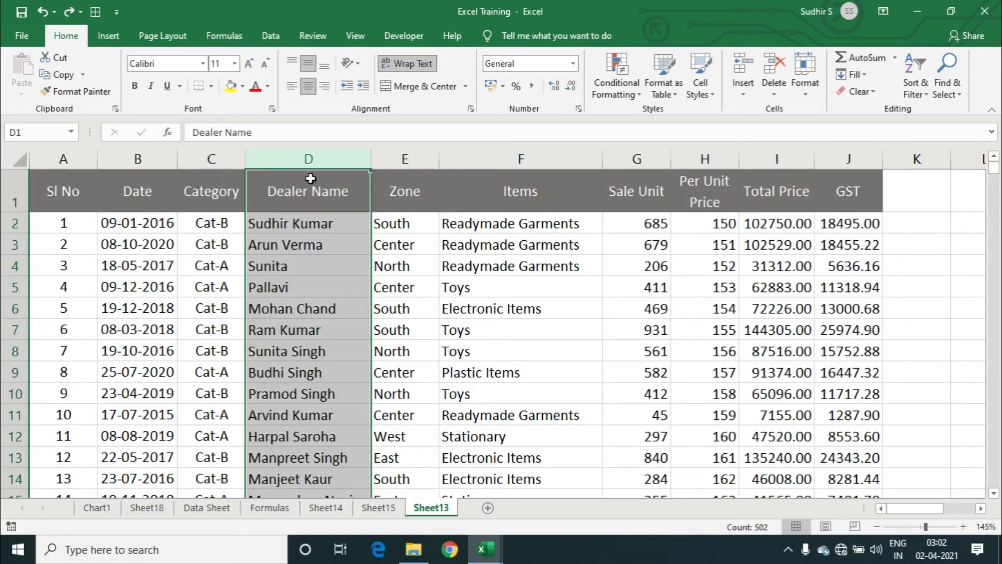
Insert three adjacent blank columns before the Dealer Name column and undo the insertion
left_click_drag(336, 164, 480, 160)
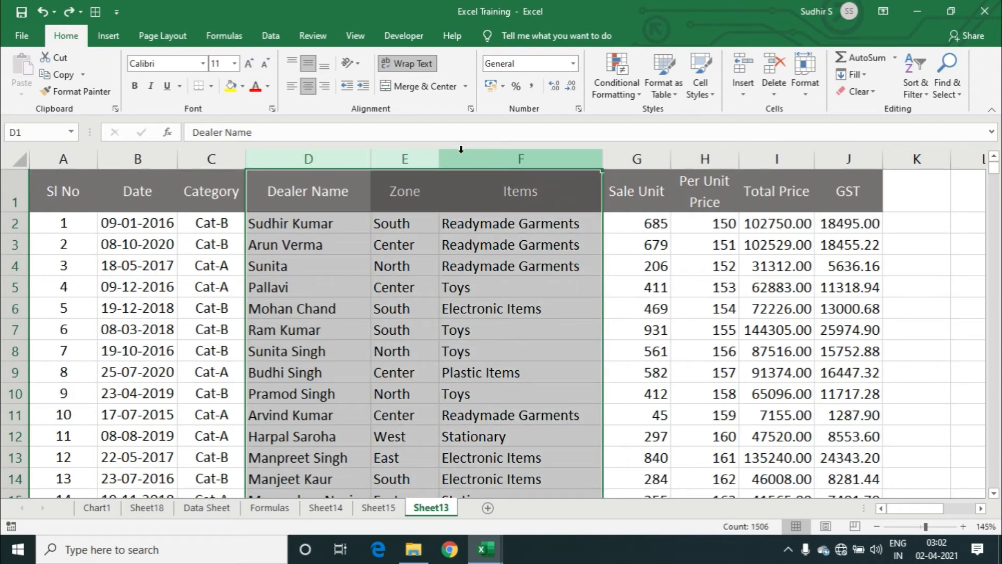
right_click(348, 154)
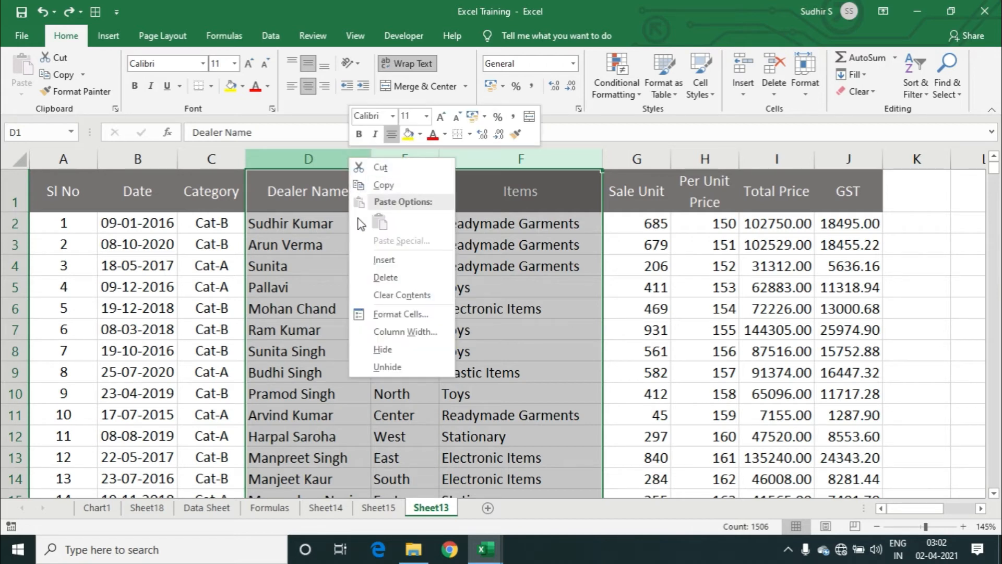
left_click(381, 261)
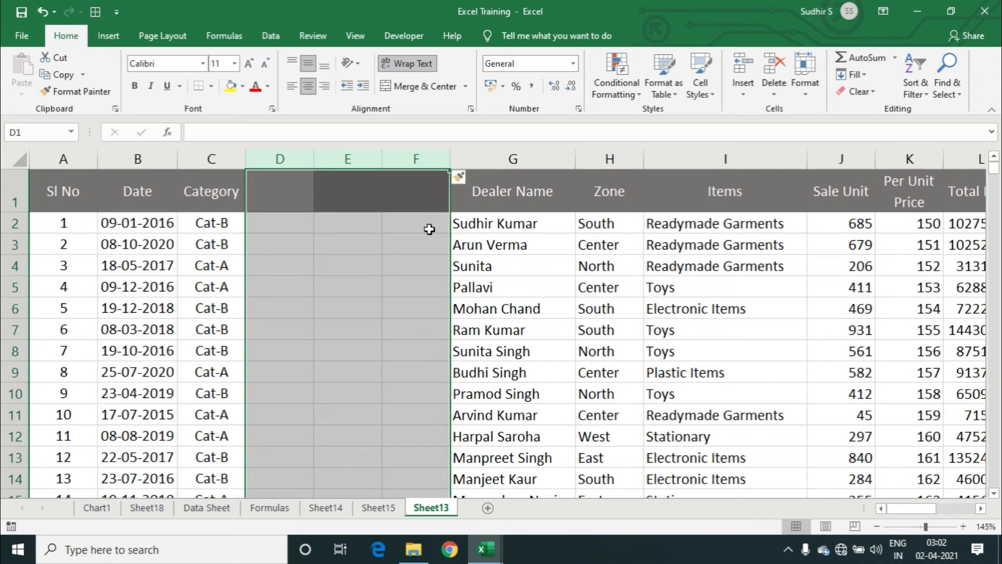
left_click(426, 228)
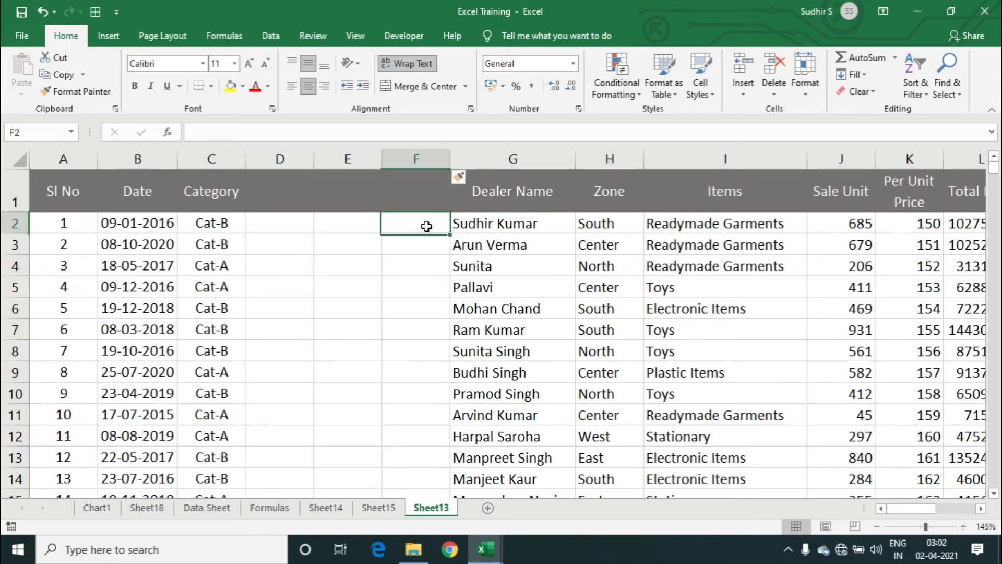
left_click(293, 216)
left_click(356, 215)
left_click(413, 220)
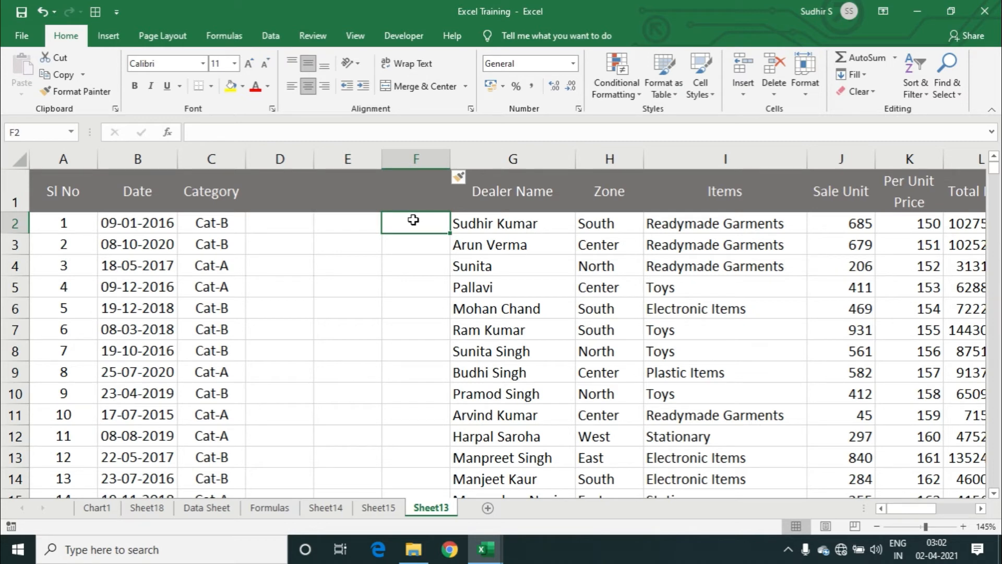
key("ctrl+z")
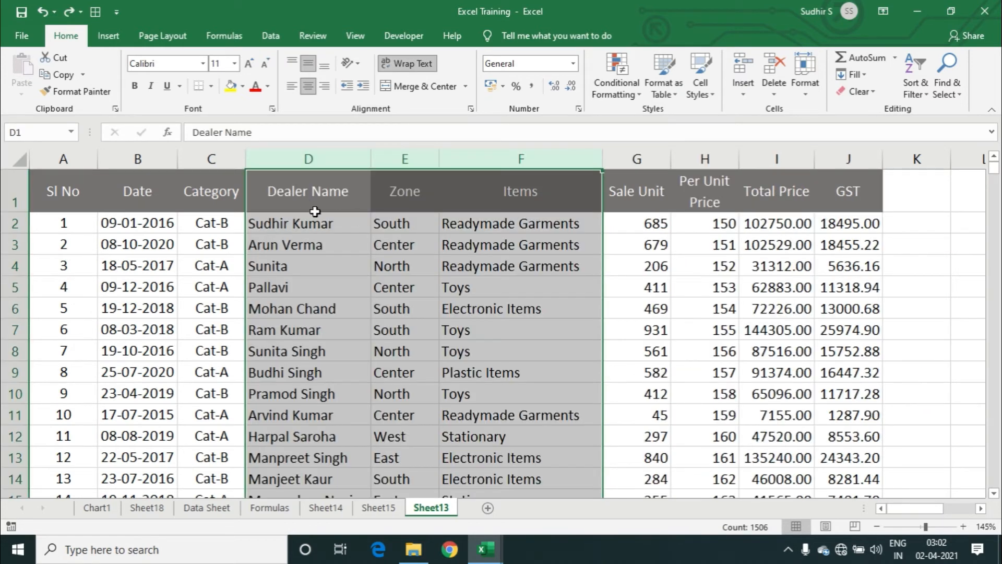
left_click(335, 201)
left_click(428, 196)
left_click(472, 194)
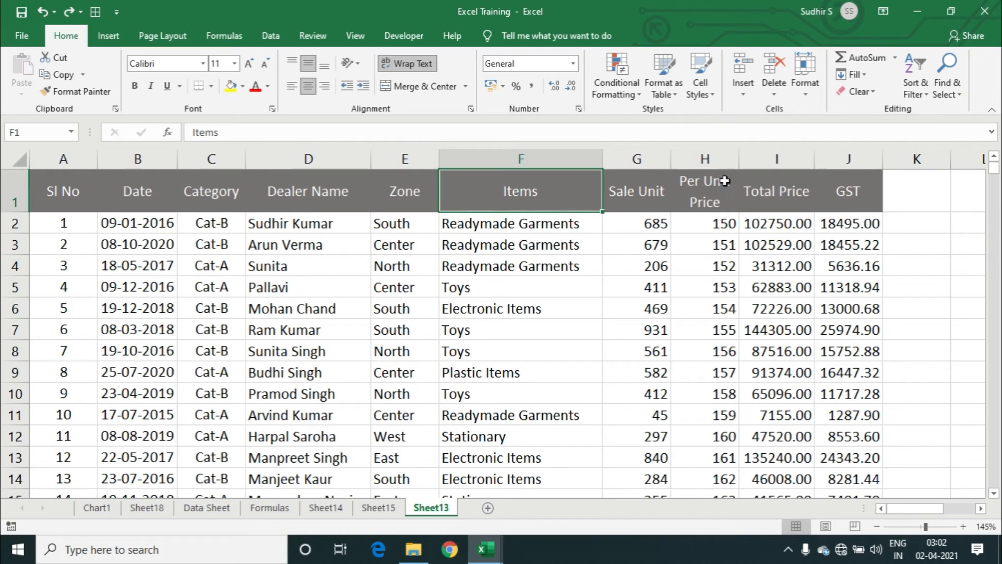
left_click(486, 227)
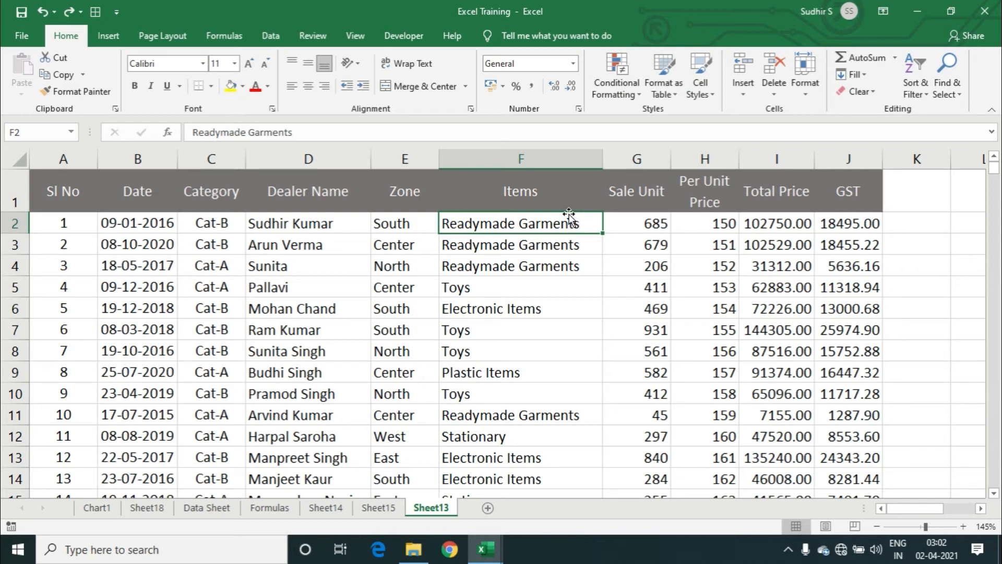
Insert a blank row above the sales table's header row
left_click(47, 200)
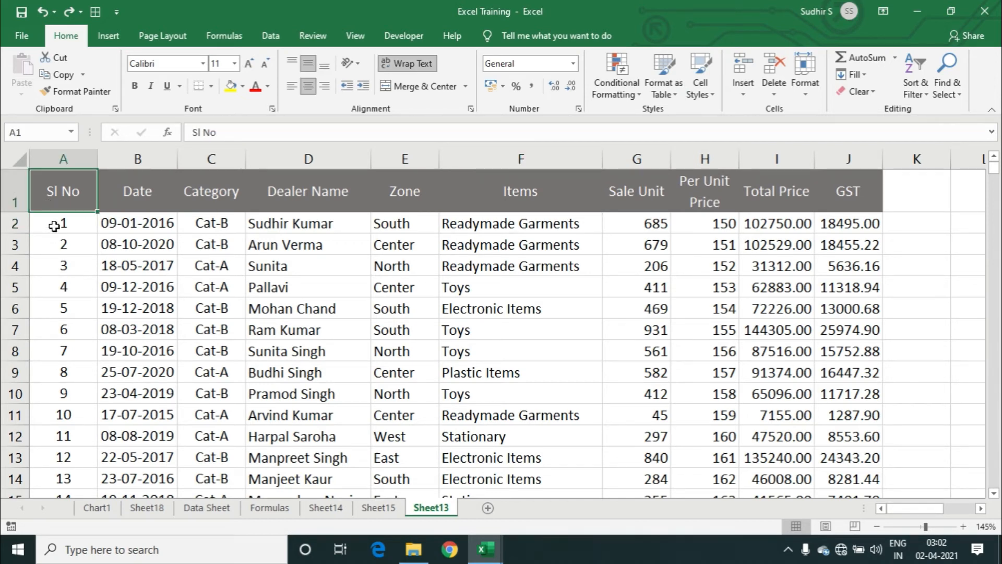
left_click(55, 225)
left_click(15, 196)
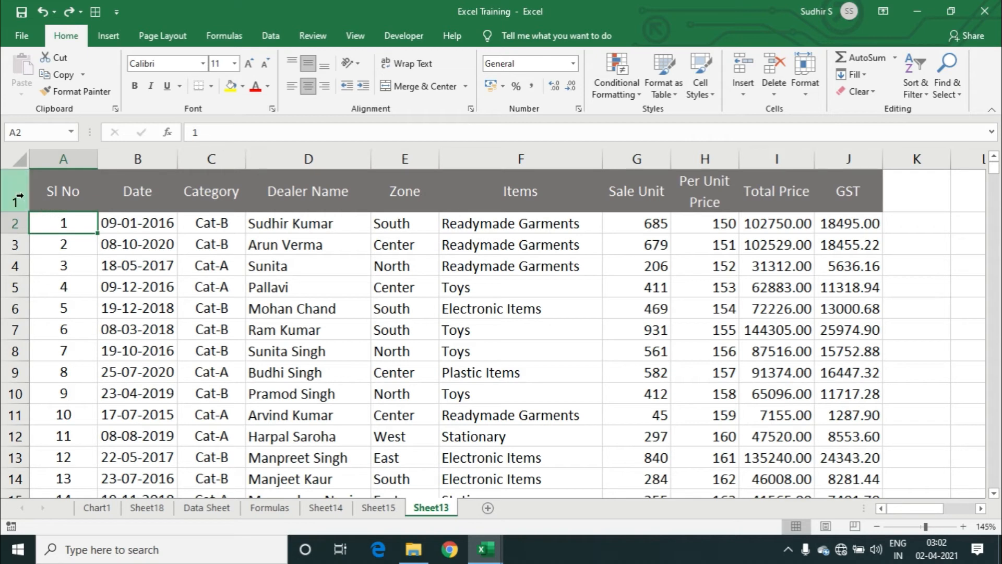
right_click(24, 195)
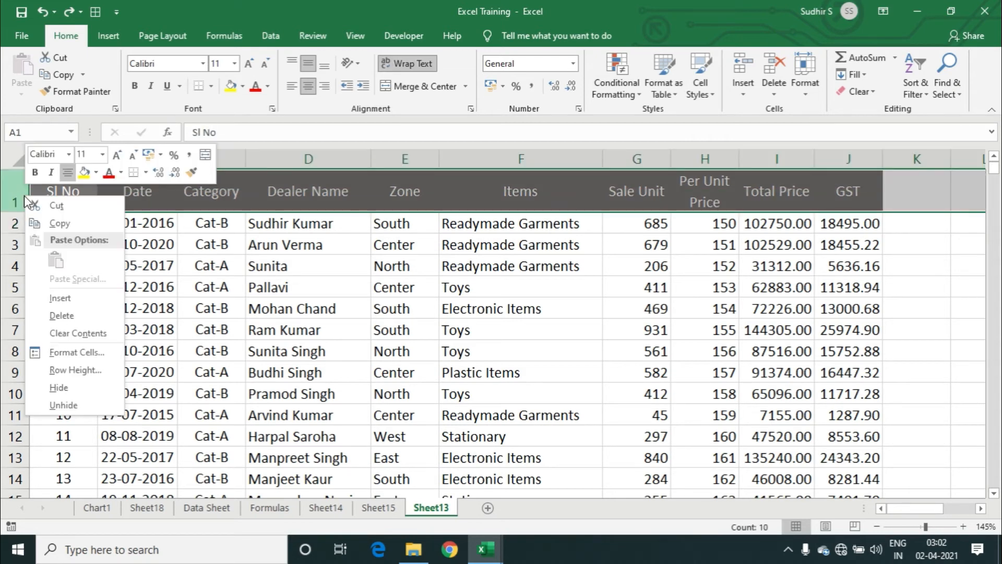
left_click(60, 299)
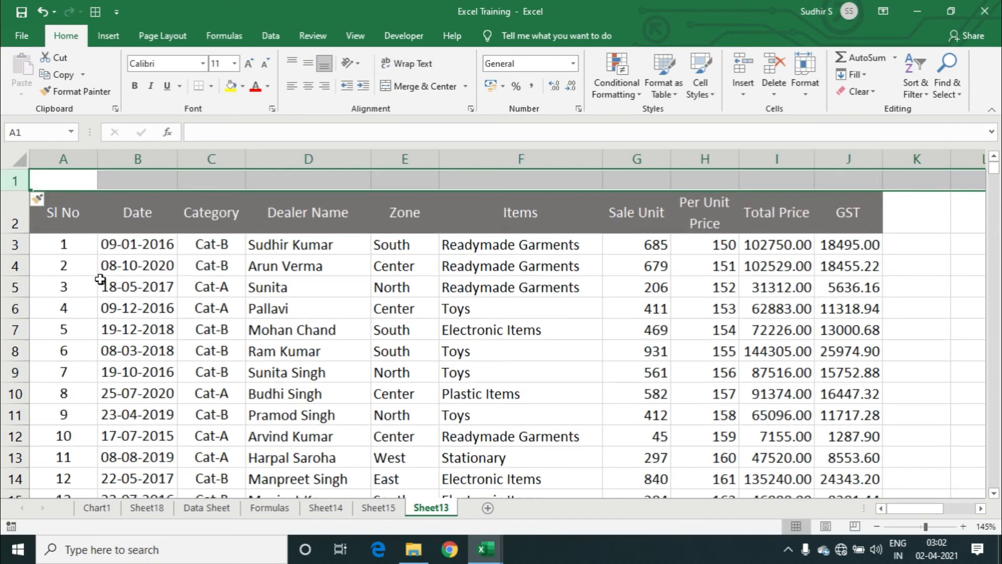
Enter 1 and 2 in A1 and B1, and extend the number series across row 1 to 10 in J1
left_click(84, 180)
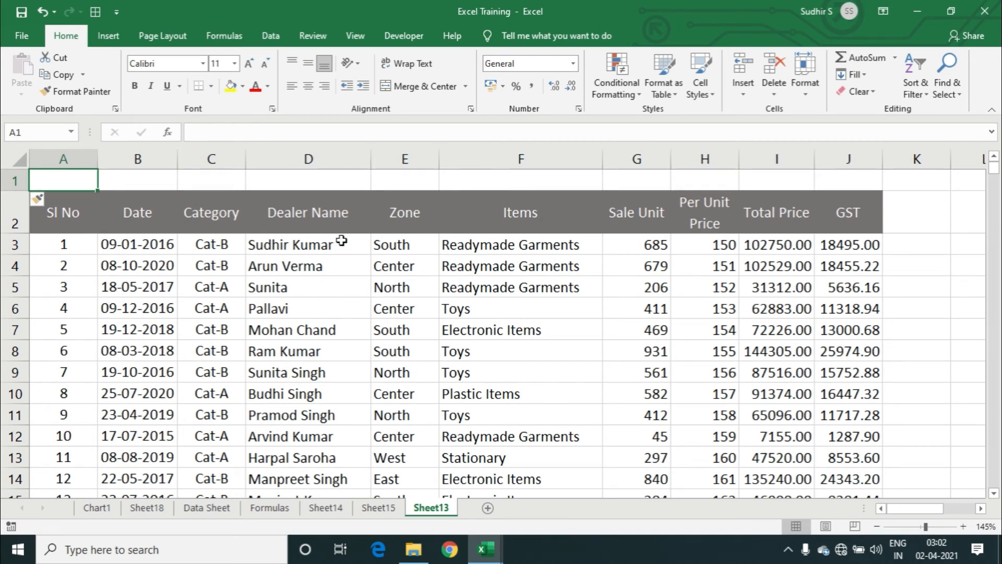
type("1")
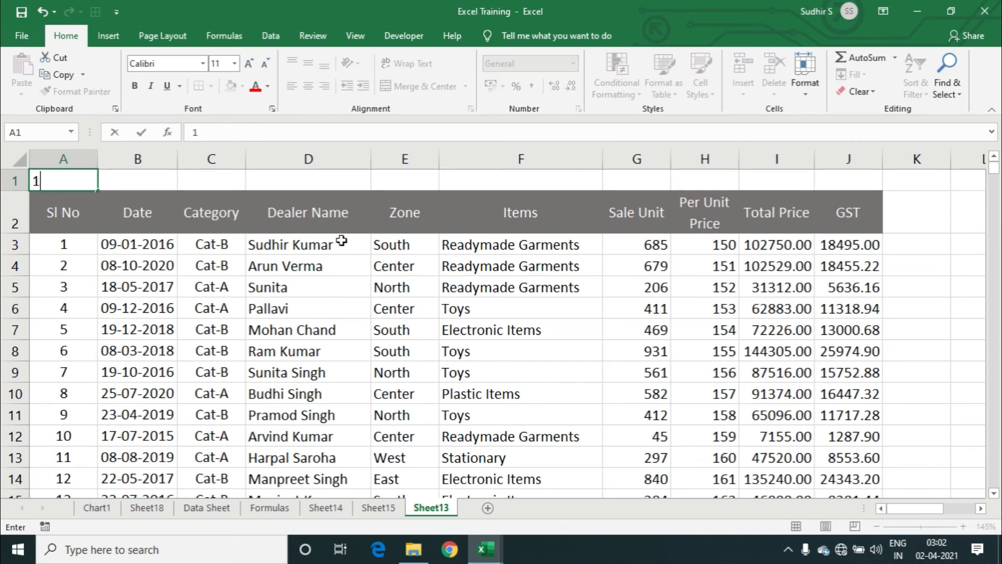
key("Tab")
type("2")
key("Tab")
key("Left")
key("Left")
key("shift+Right")
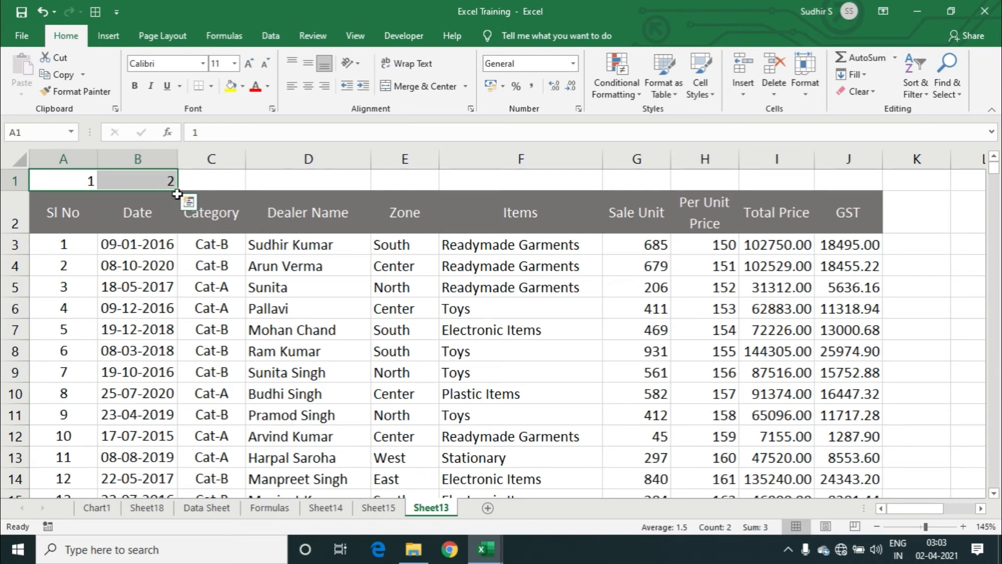
left_click_drag(177, 191, 867, 196)
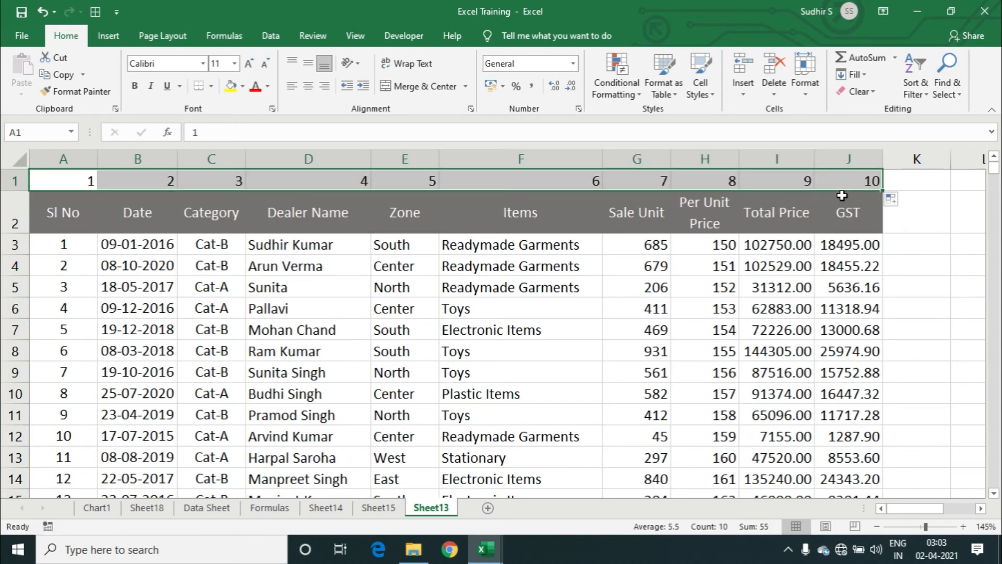
Copy the helper numbers in A1:J1 and paste them into row 1 starting at K1
left_click(850, 224)
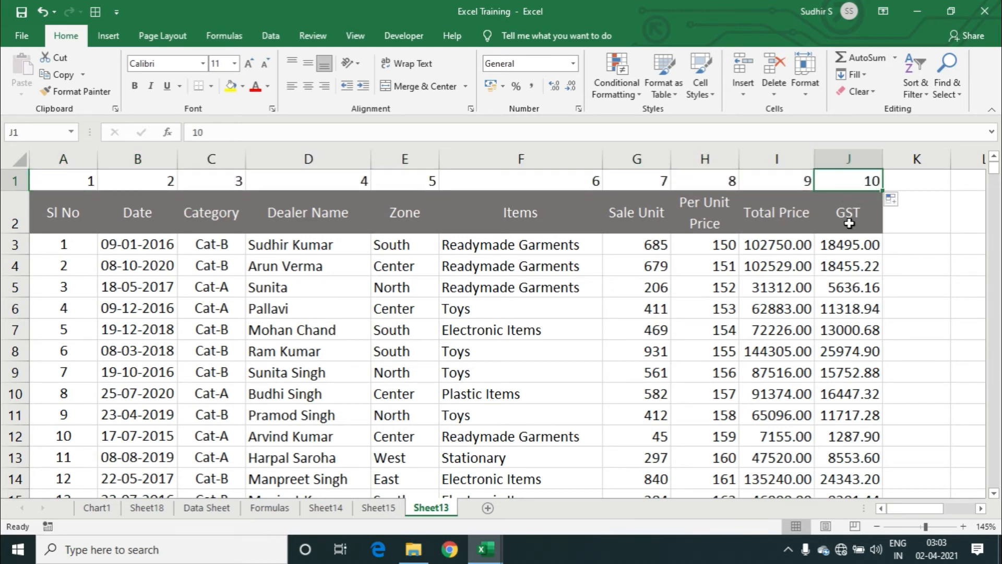
left_click(854, 181)
key("Left")
key("Left")
key("Left")
key("Left")
key("Left")
key("Left")
key("Left")
key("Left")
key("Left")
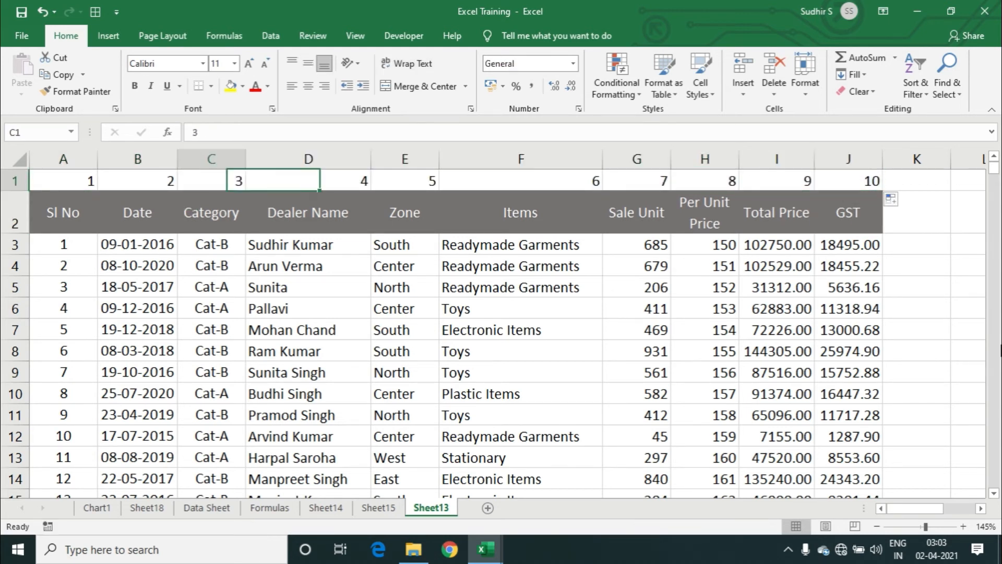
key("Right")
key("Right")
key("Left")
key("Left")
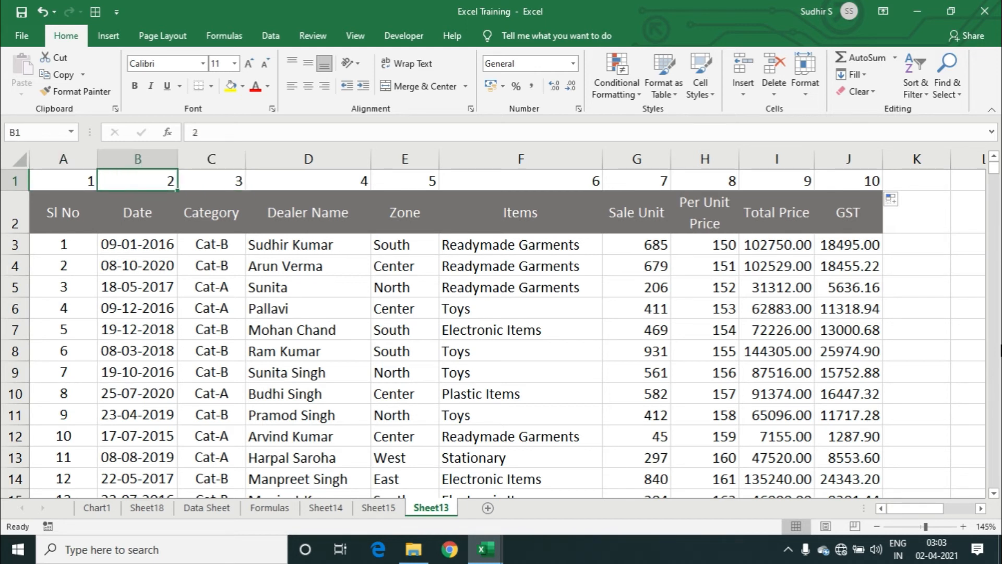
key("shift+Right")
key("shift+Right")
key("shift+Right")
key("shift+Right")
key("shift+Right")
key("shift+Right")
key("shift+Right")
key("shift+Right")
key("shift+Right")
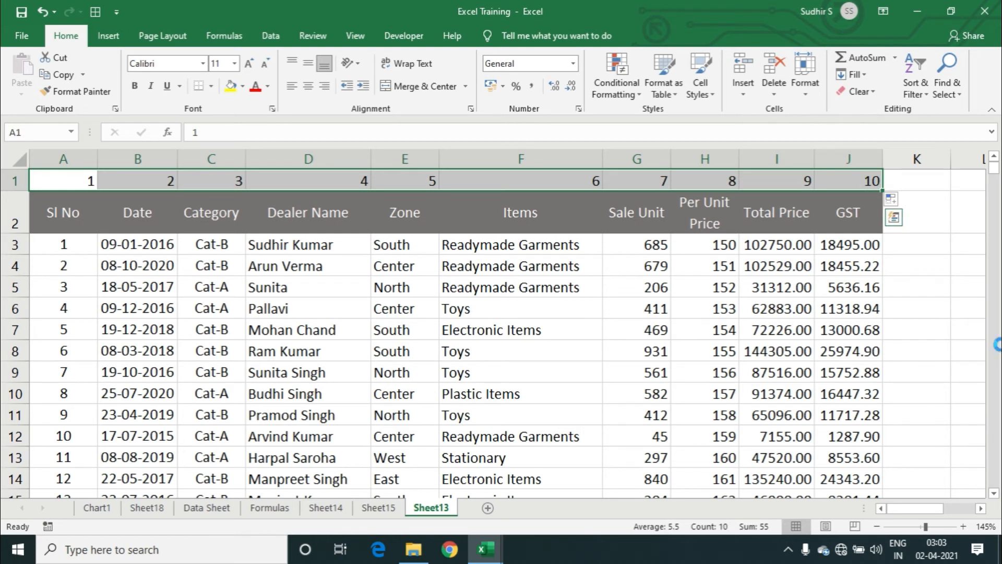
key("ctrl+c")
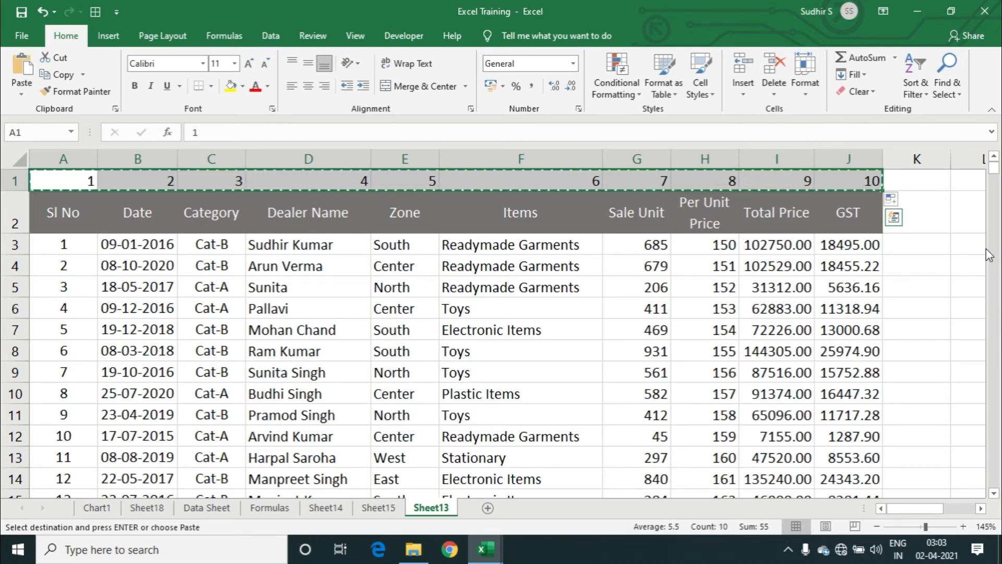
left_click(920, 179)
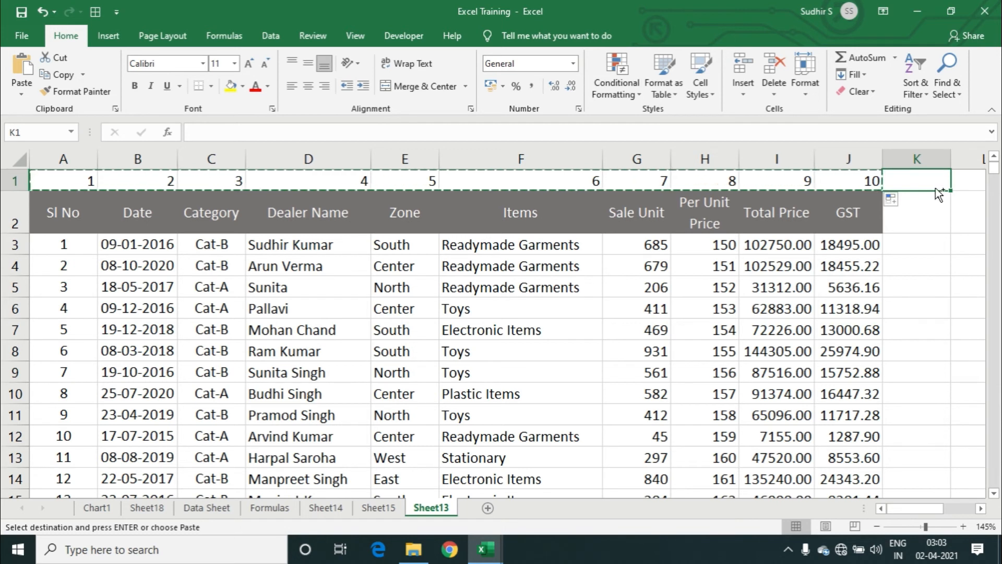
key("ctrl+v")
key("Escape")
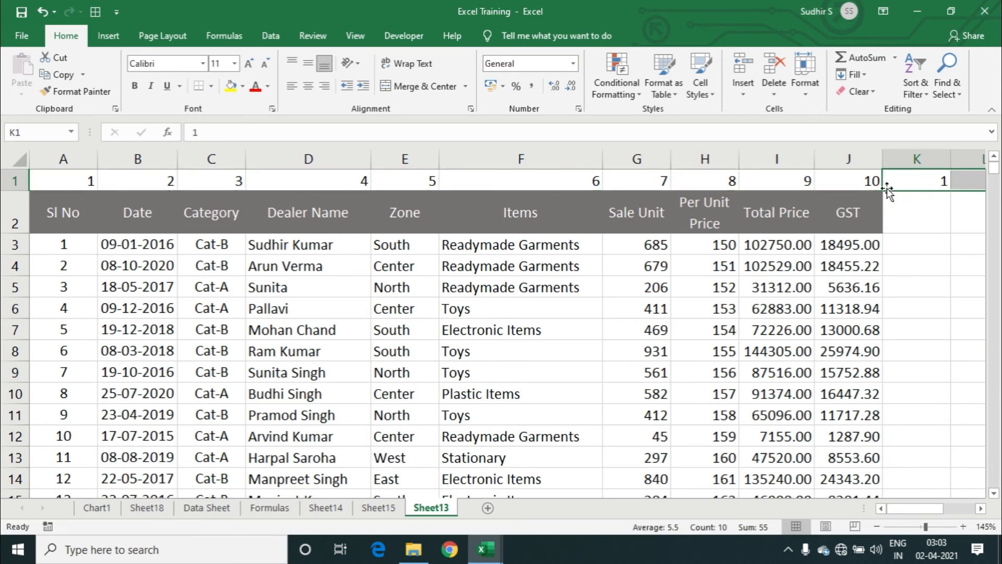
Examine the duplicated helper numbers in row 1 from column K to their end
left_click(879, 183)
key("Right")
key("Right")
key("Right")
key("Right")
key("Right")
key("Right")
key("Right")
key("Right")
key("Right")
key("Right")
key("Right")
key("Right")
key("Right")
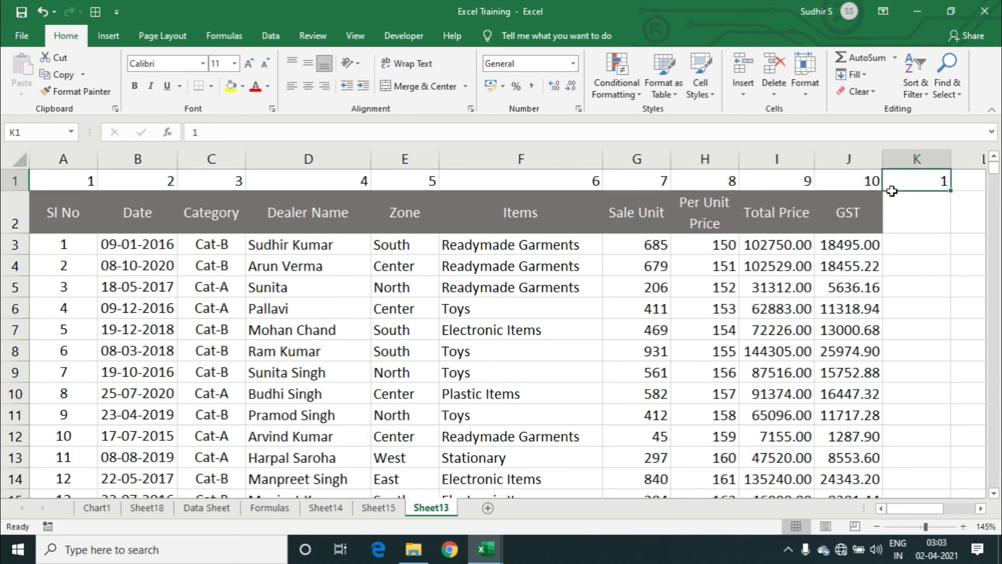
key("Left")
key("Left")
key("Left")
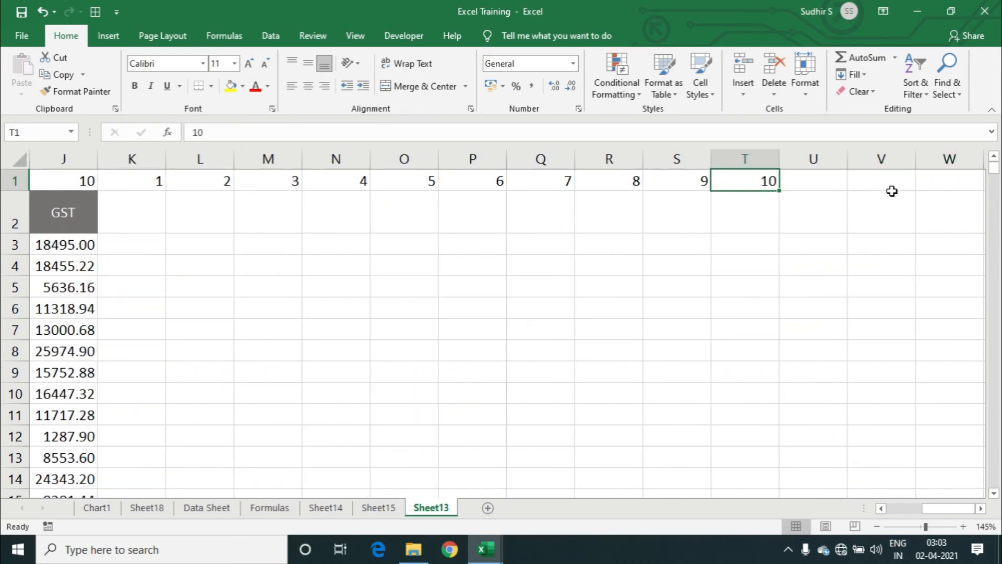
key("ctrl+Left")
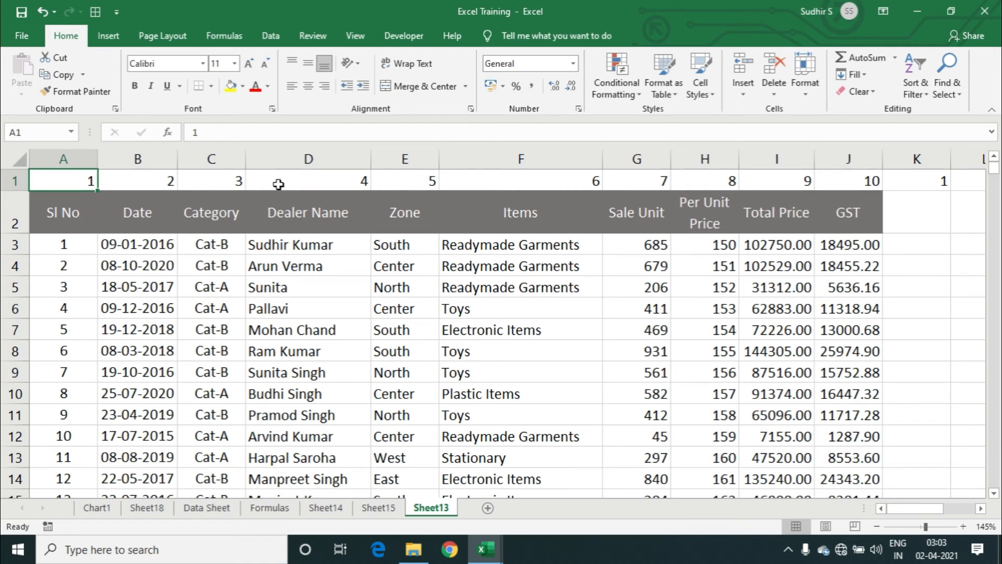
Open the custom Sort settings for the table and set the orientation to Sort left to right
left_click(142, 180)
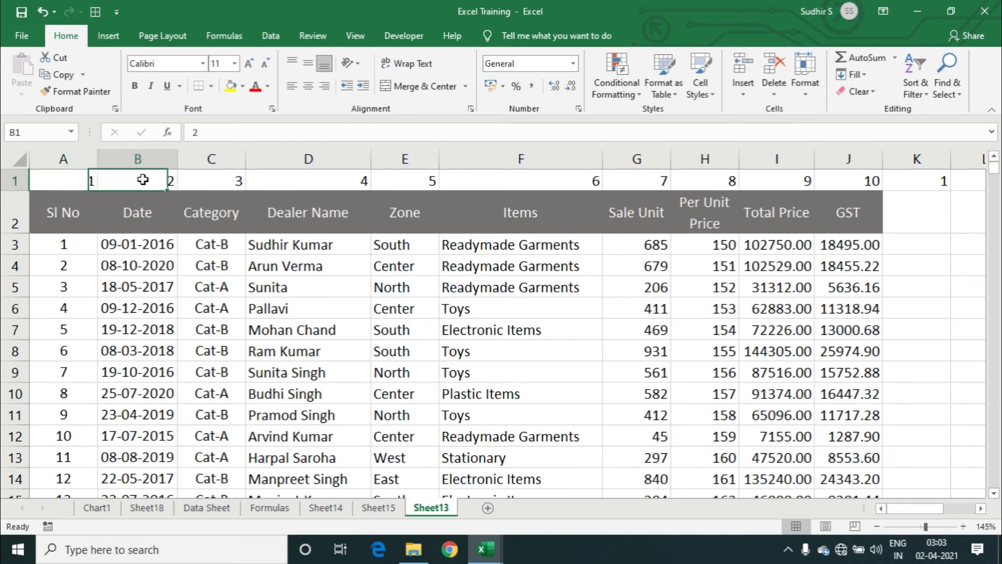
left_click(139, 209)
left_click(146, 181)
left_click(271, 36)
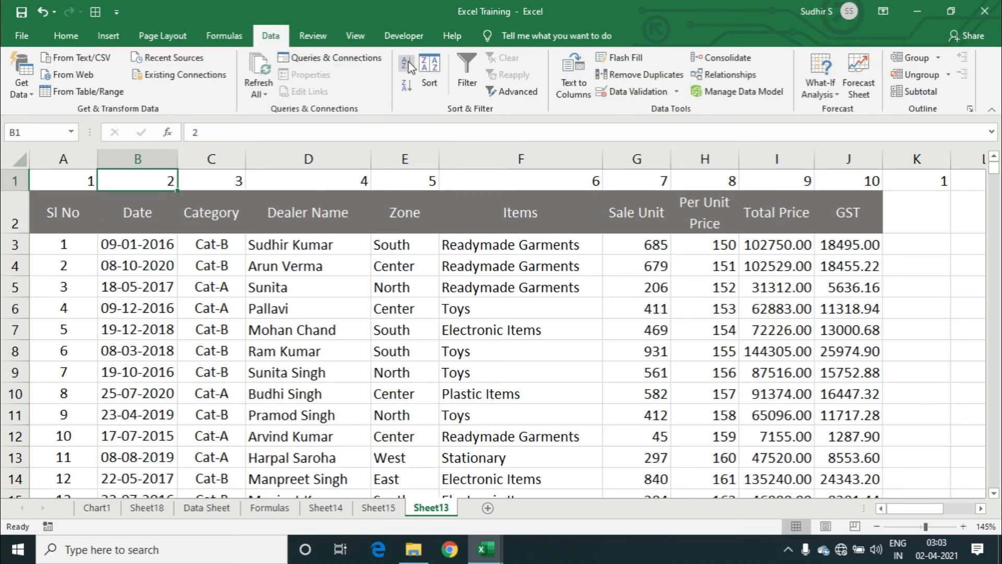
left_click(430, 76)
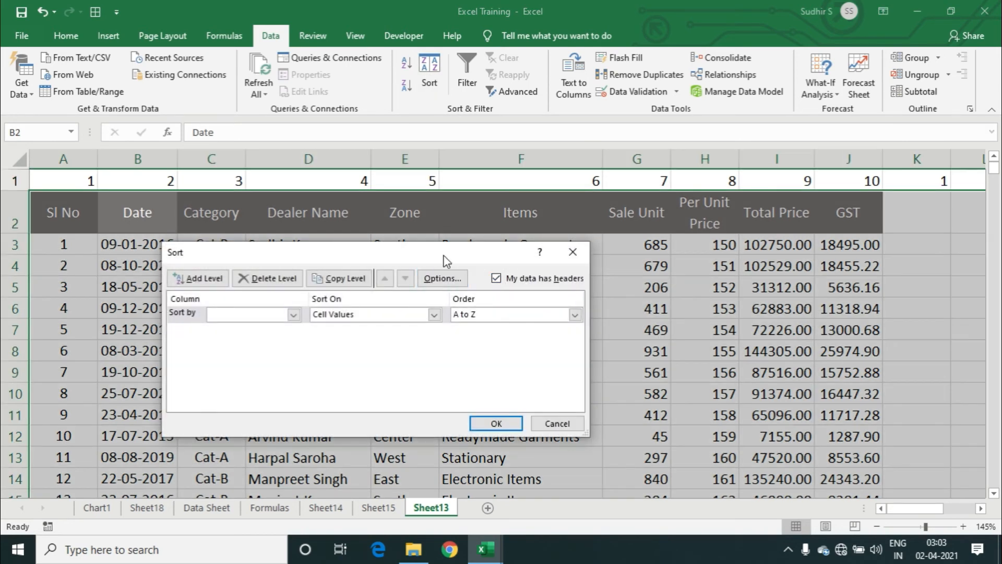
left_click_drag(440, 256, 538, 229)
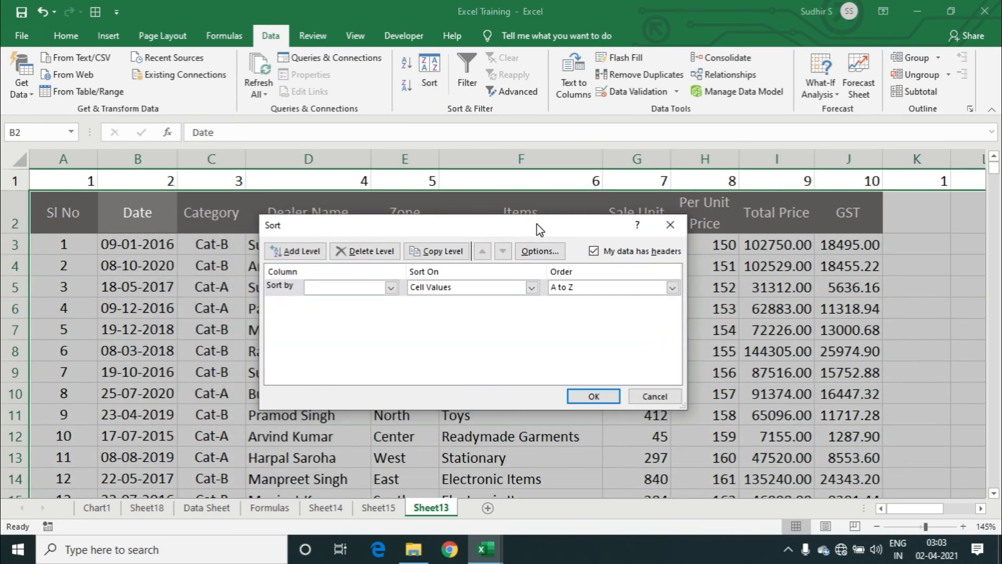
left_click(542, 253)
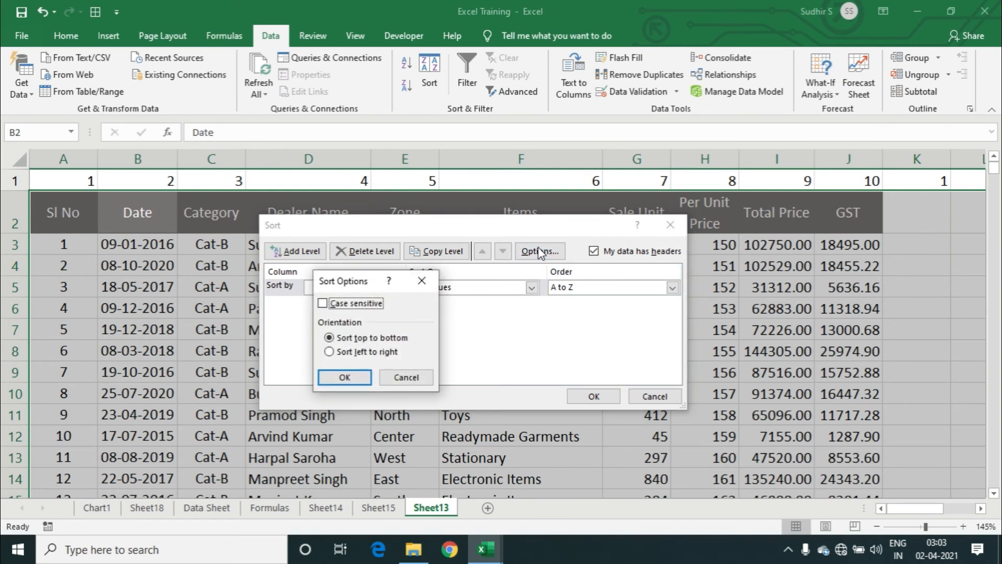
left_click(352, 353)
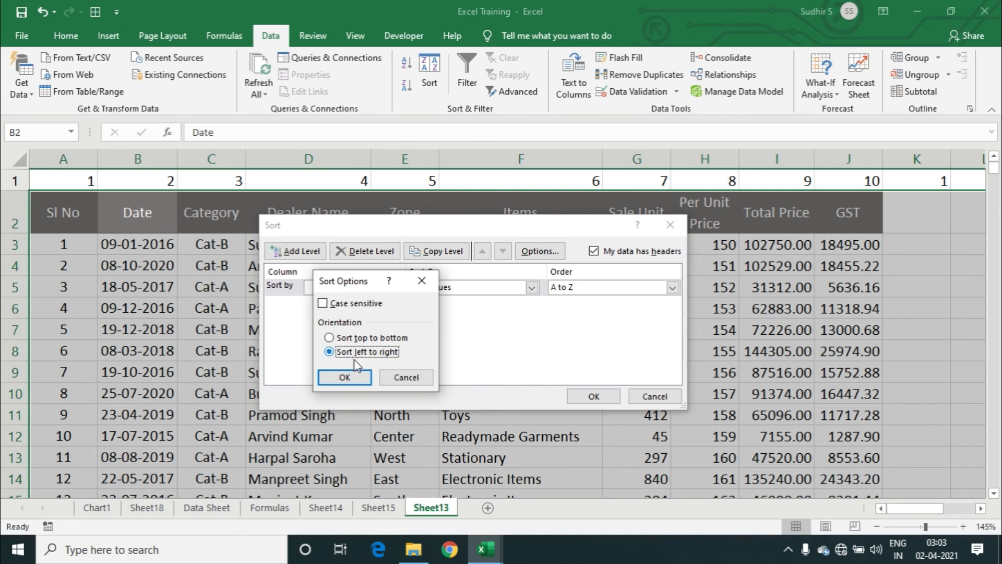
left_click(357, 377)
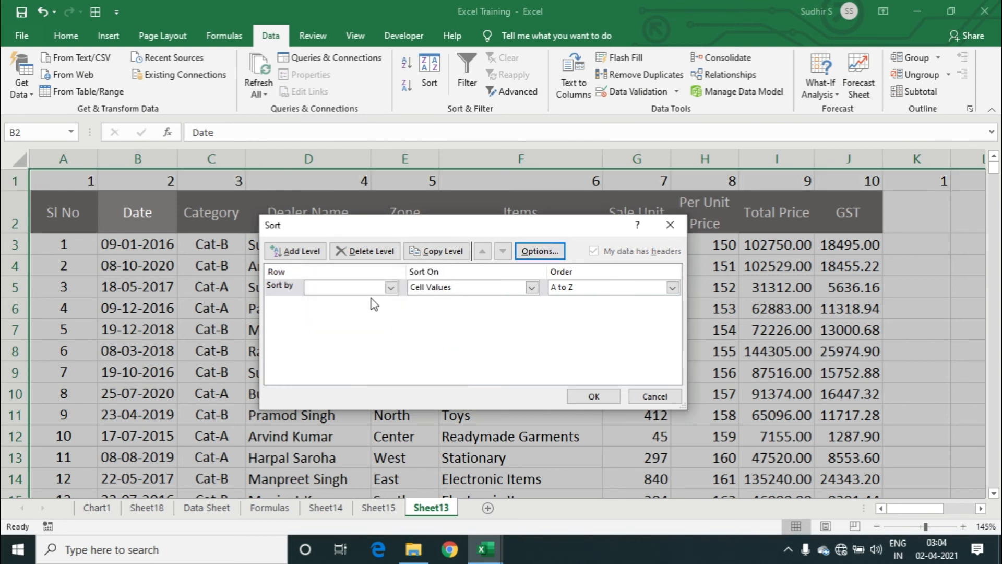
Sort the table's columns by Row 1 on cell values, from smallest to largest
left_click(363, 289)
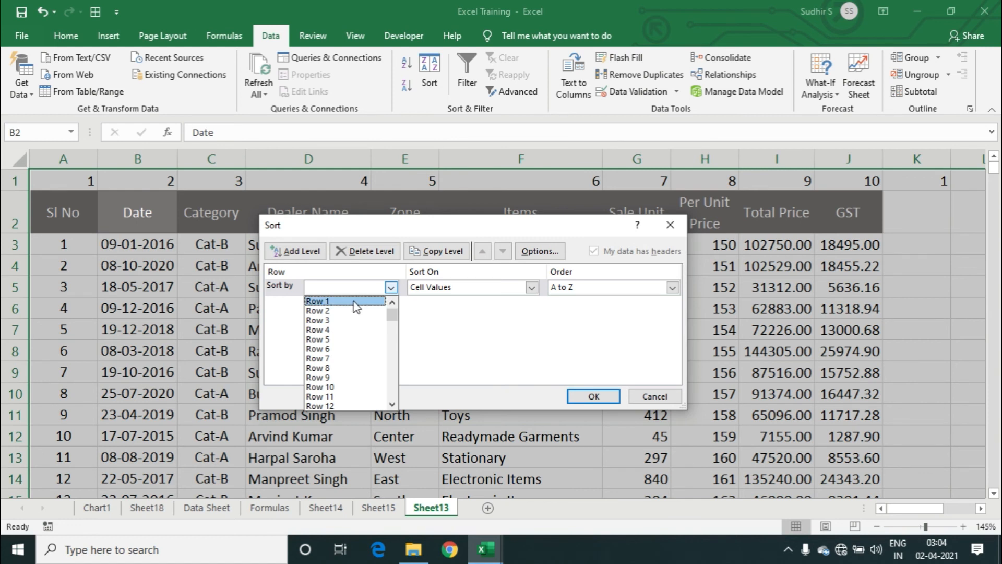
left_click(356, 302)
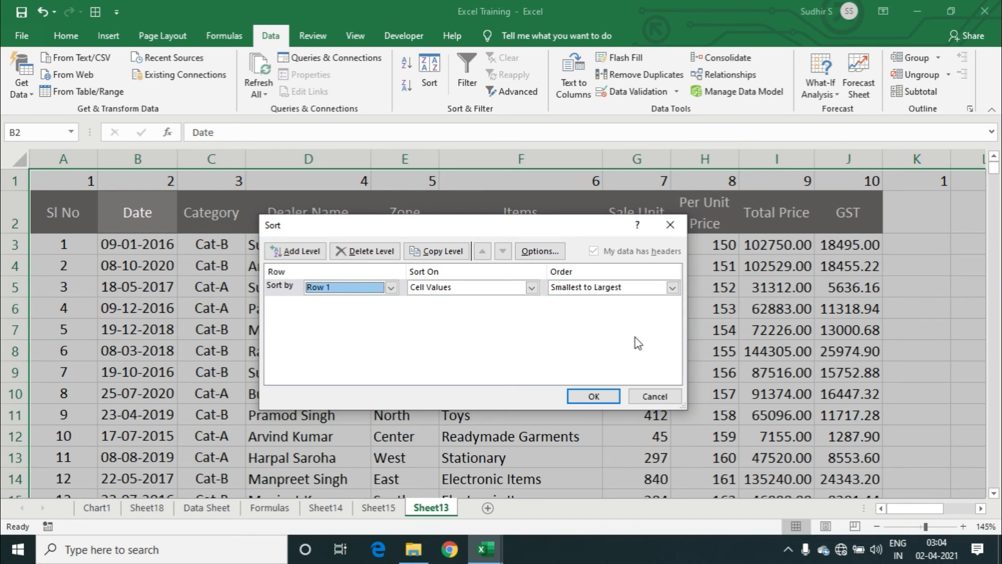
left_click(595, 396)
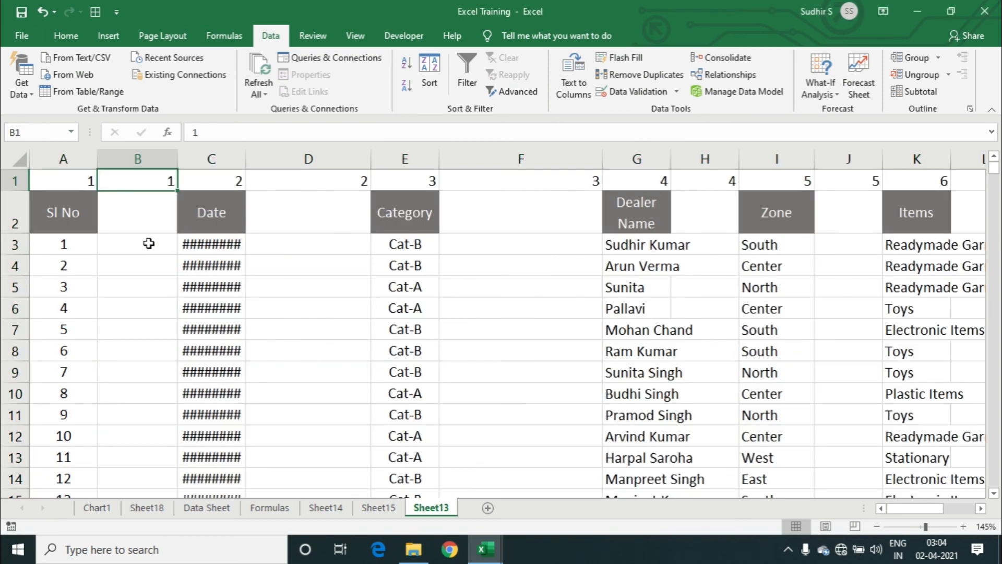
Auto-fit the width of the Date column C to its contents
left_click(127, 226)
left_click(81, 215)
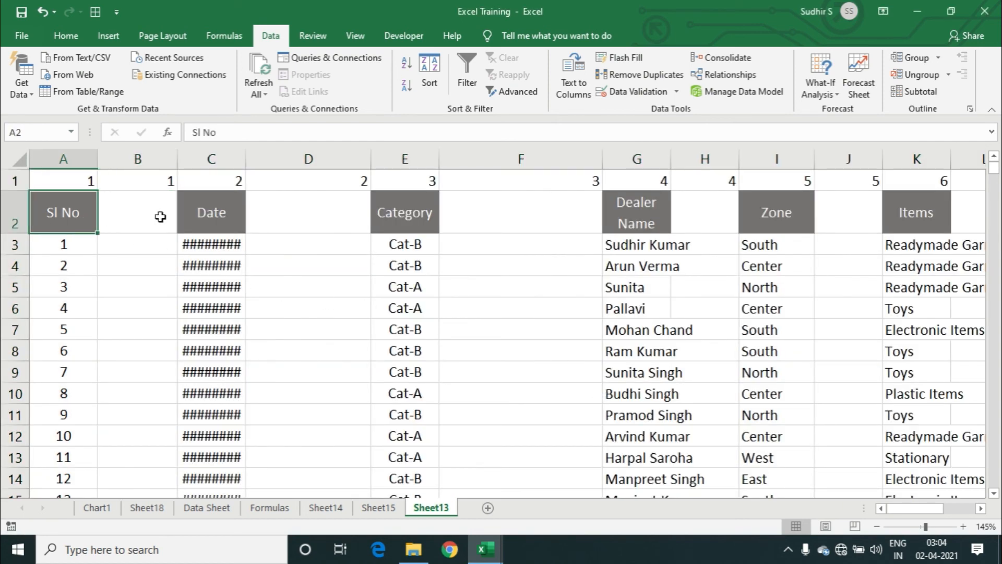
left_click(162, 214)
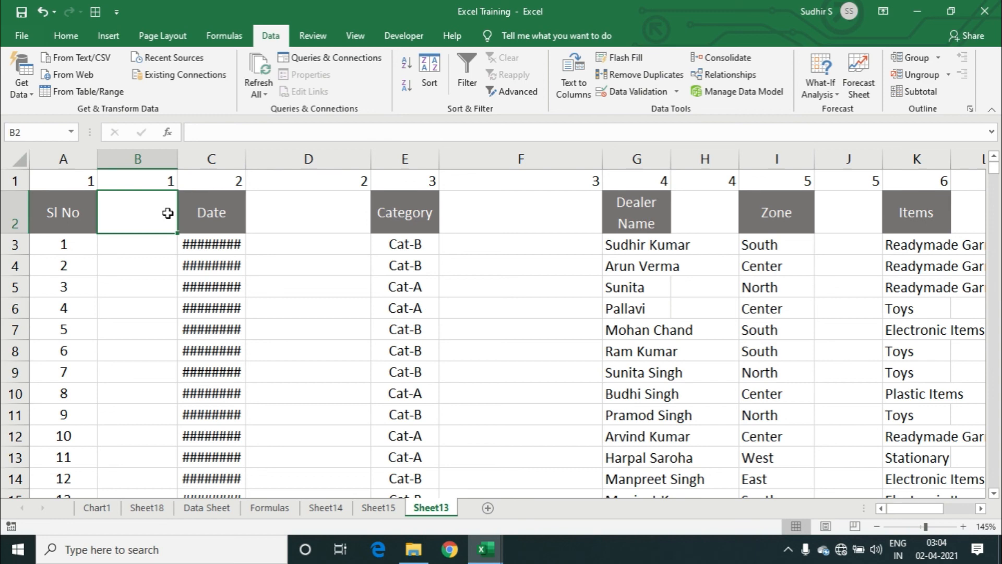
key("Right")
key("Right")
double_click(245, 159)
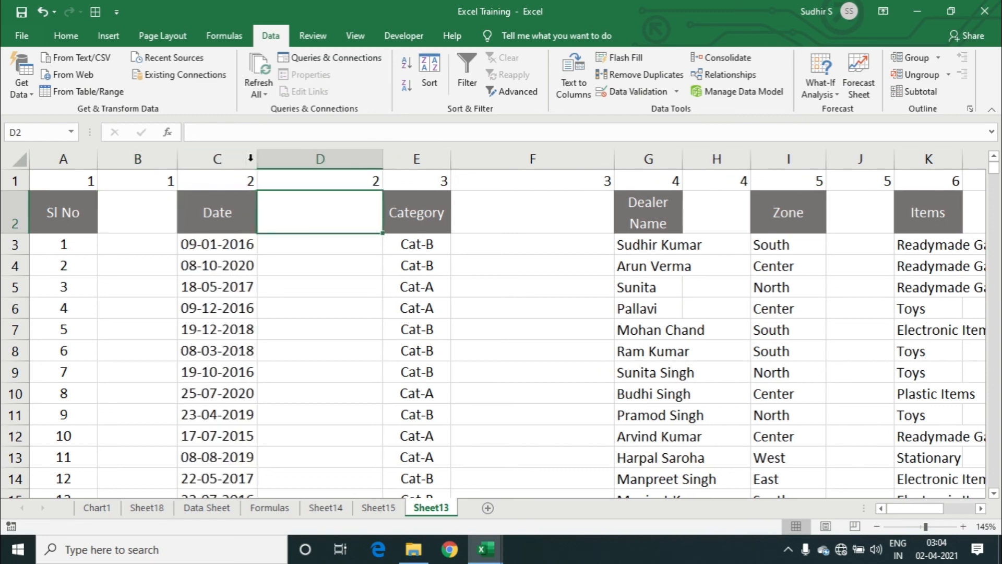
Examine the blank columns between the table's fields from Date through GST and back to Sl No
key("Right")
key("Right")
key("Right")
key("Right")
key("Right")
key("Right")
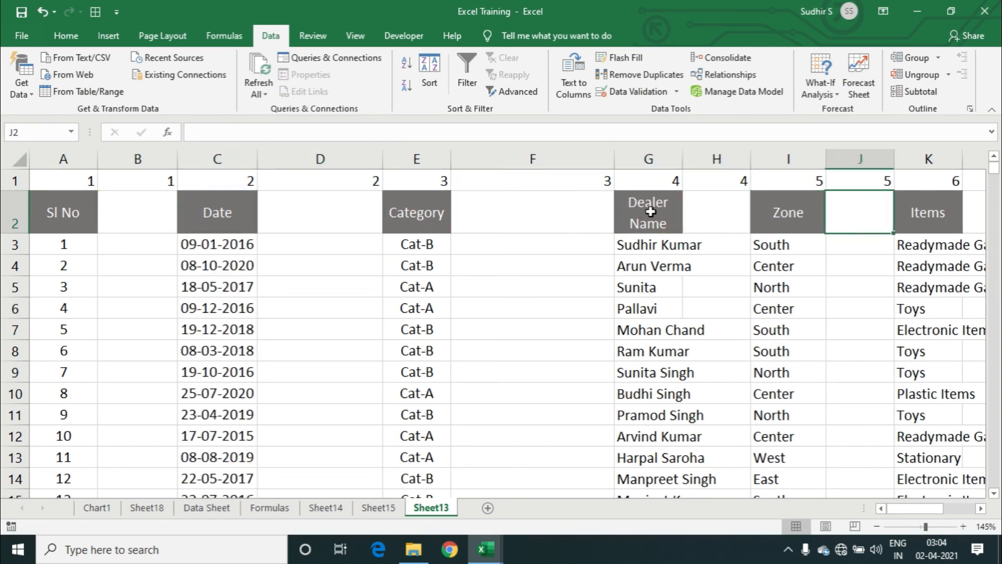
key("Right")
key("Right")
key("Right")
key("Right")
key("Right")
key("Right")
key("Right")
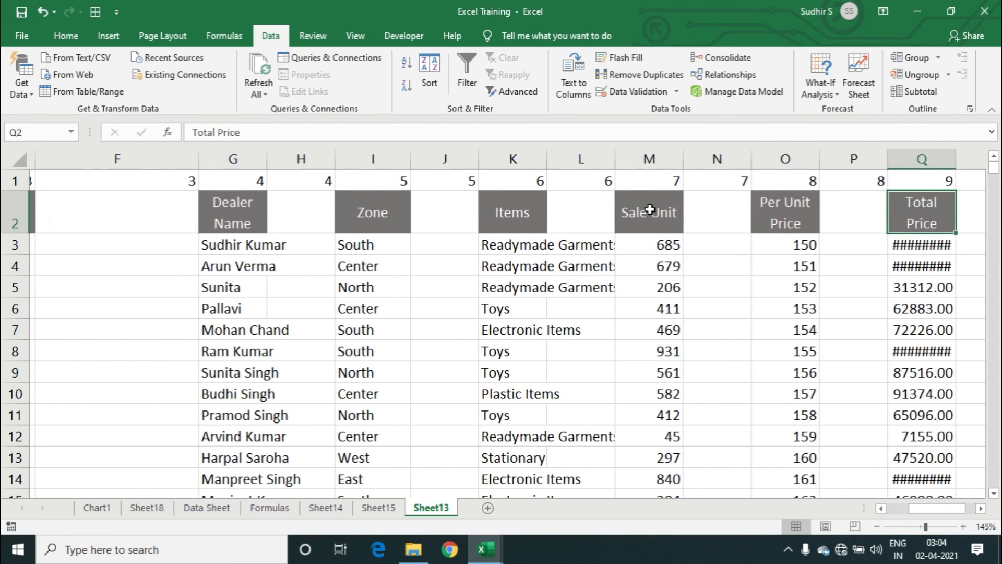
key("Right")
key("Right")
key("Right")
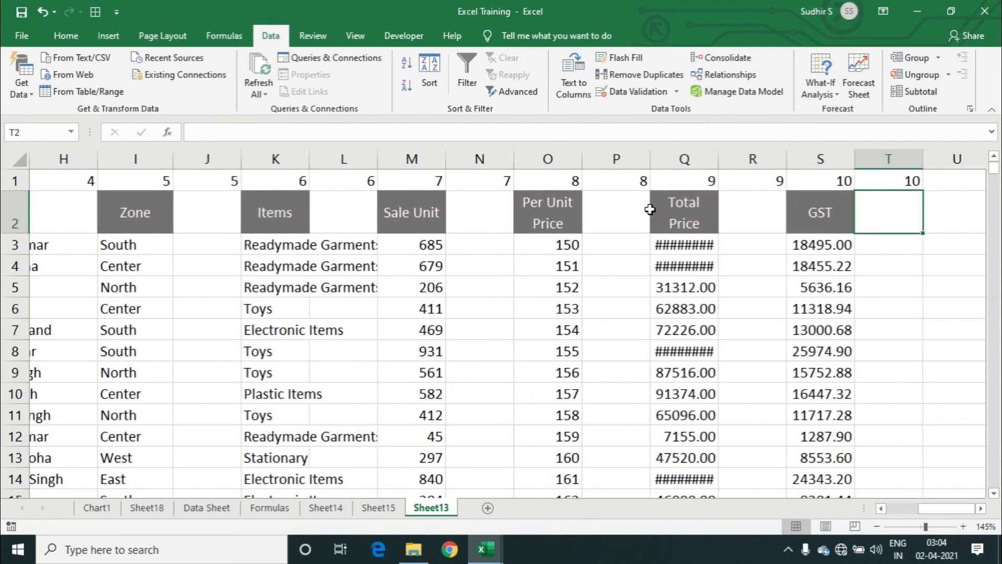
key("Left")
key("Left")
key("Left")
key("Left")
key("Left")
key("Left")
key("Left")
key("Left")
key("Left")
key("Left")
key("Left")
key("Left")
key("Left")
key("Left")
key("Left")
key("Left")
key("Left")
key("Left")
key("Left")
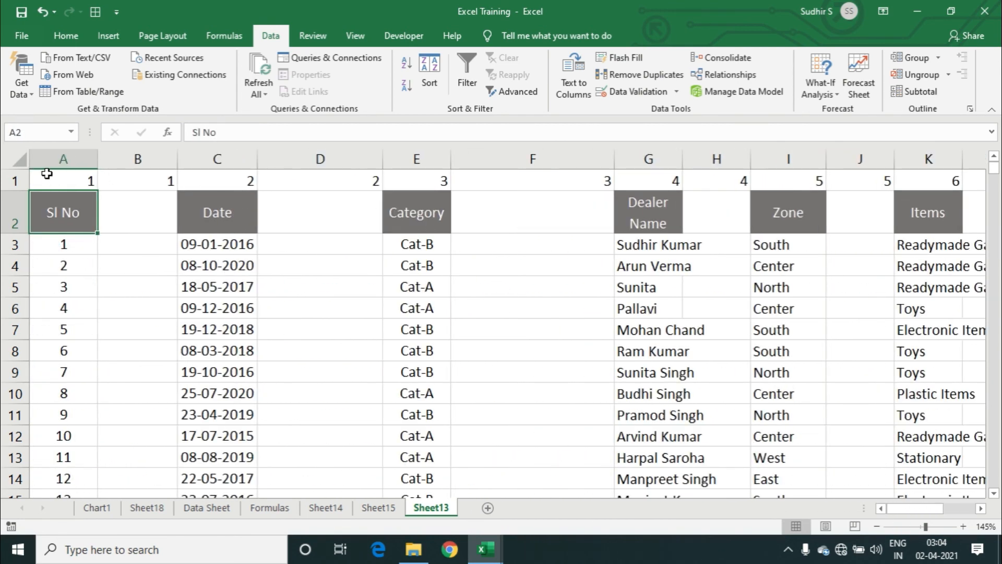
Delete the helper number row above the table's header row
left_click(11, 177)
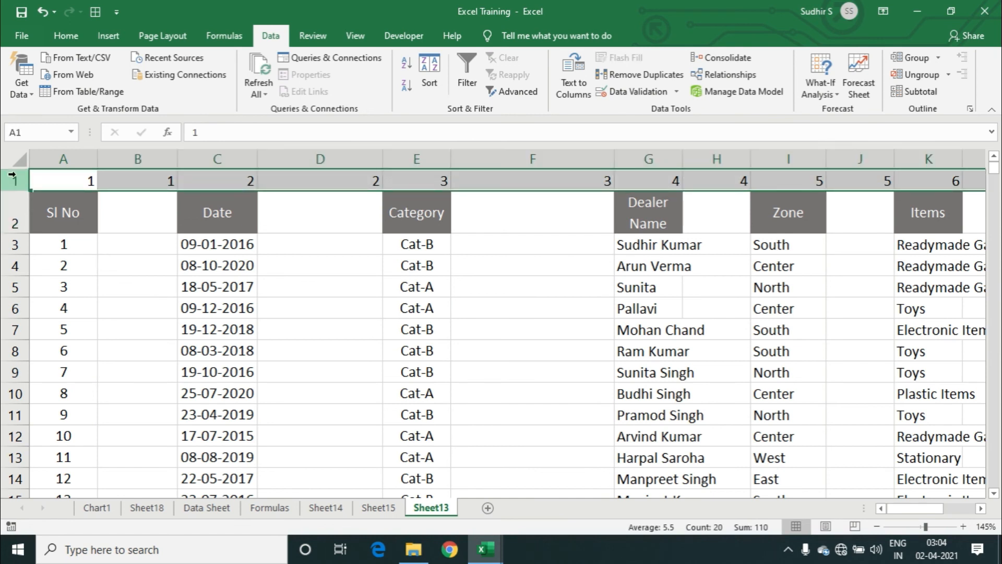
right_click(16, 179)
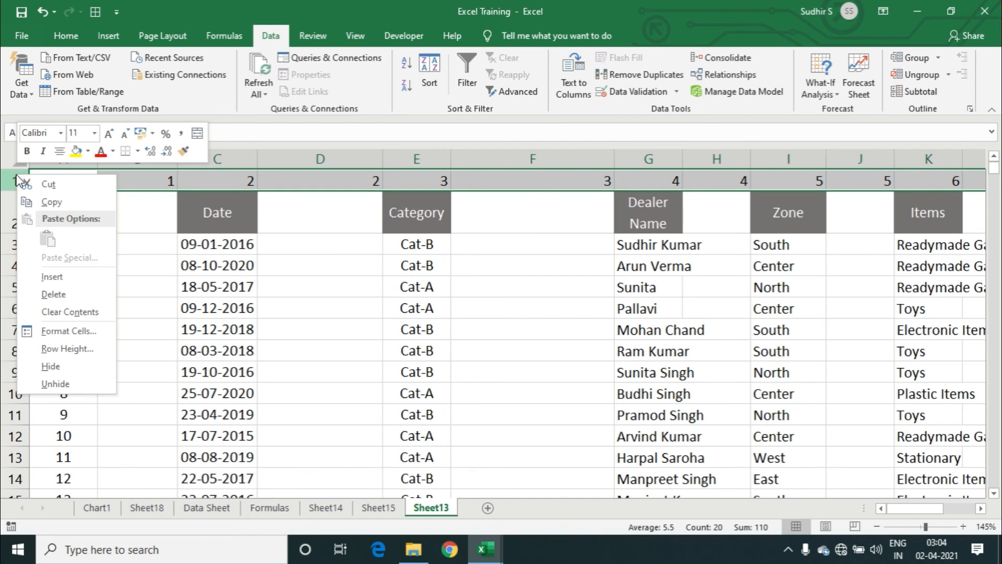
left_click(58, 295)
left_click(148, 202)
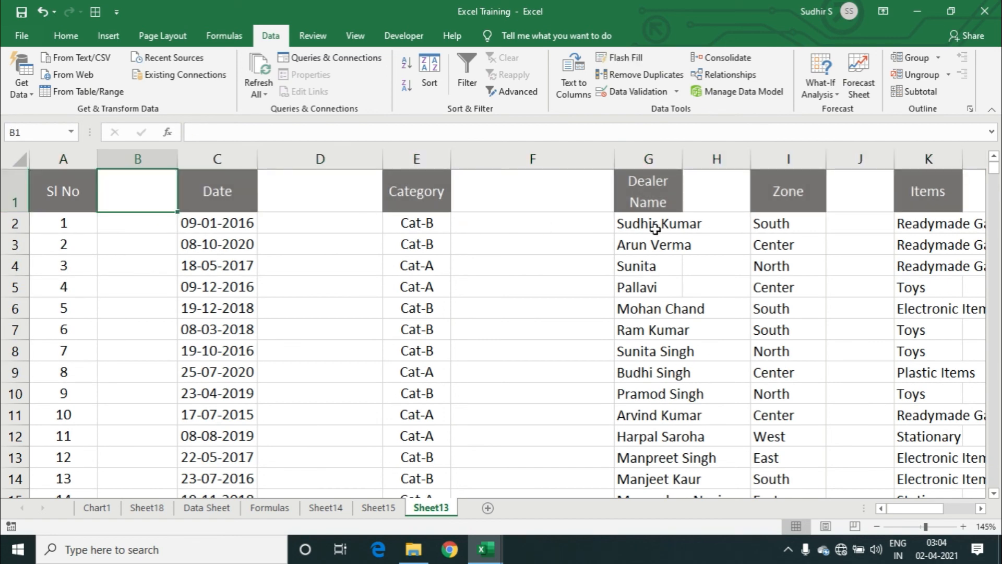
Auto-fit the width of the Dealer Name column G to its contents
left_click(553, 230)
left_click(566, 280)
left_click(599, 216)
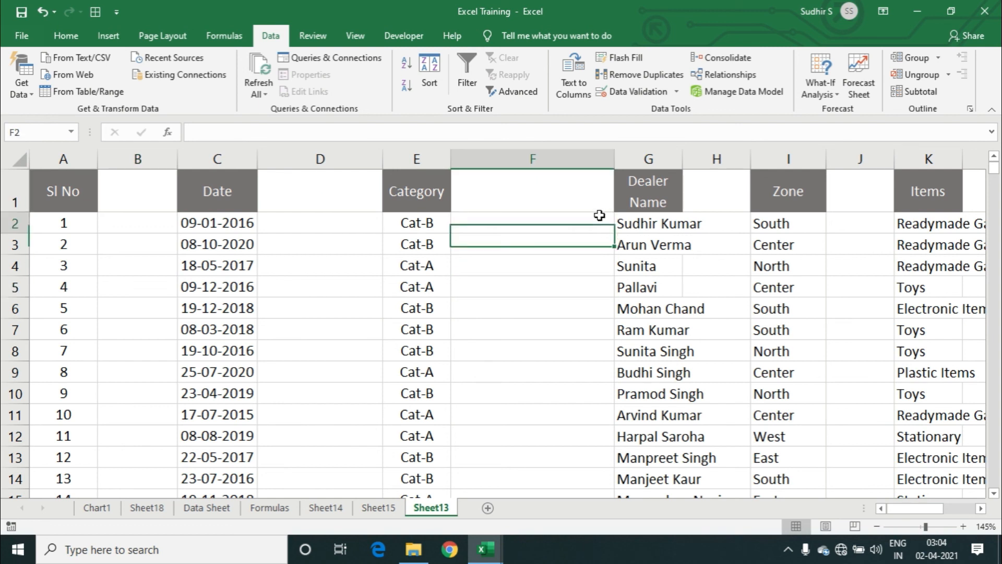
left_click(637, 215)
left_click(721, 181)
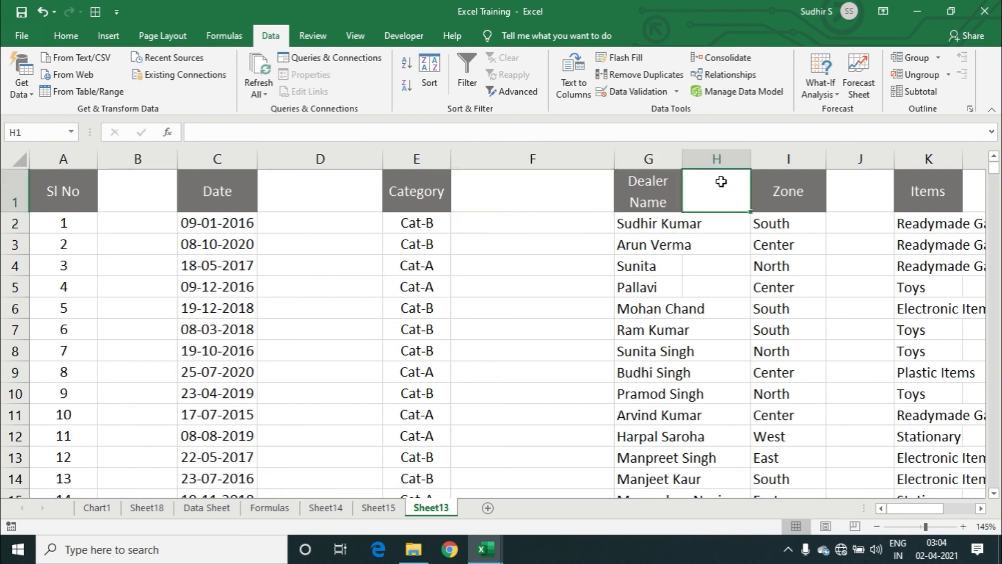
double_click(684, 152)
left_click(772, 231)
left_click(902, 218)
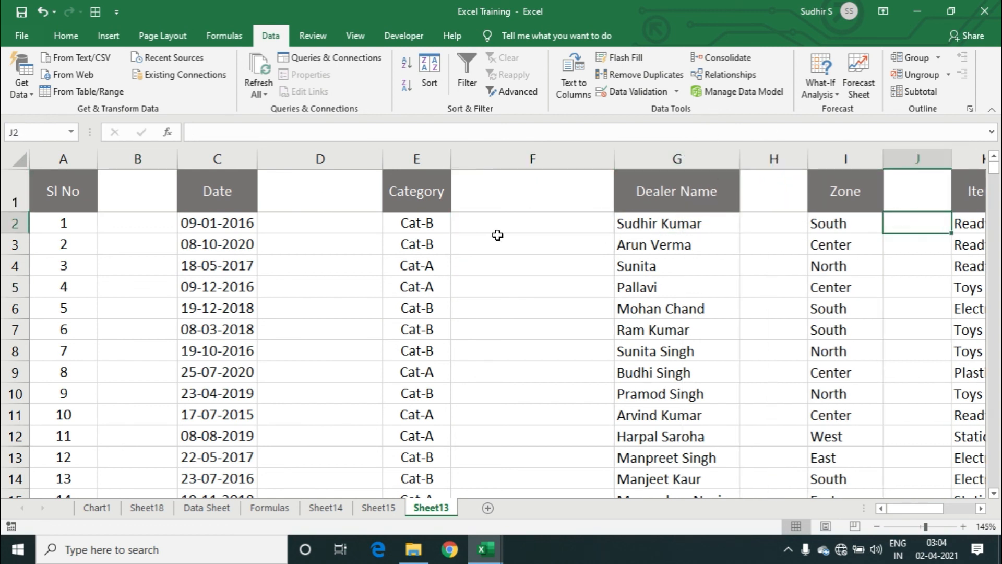